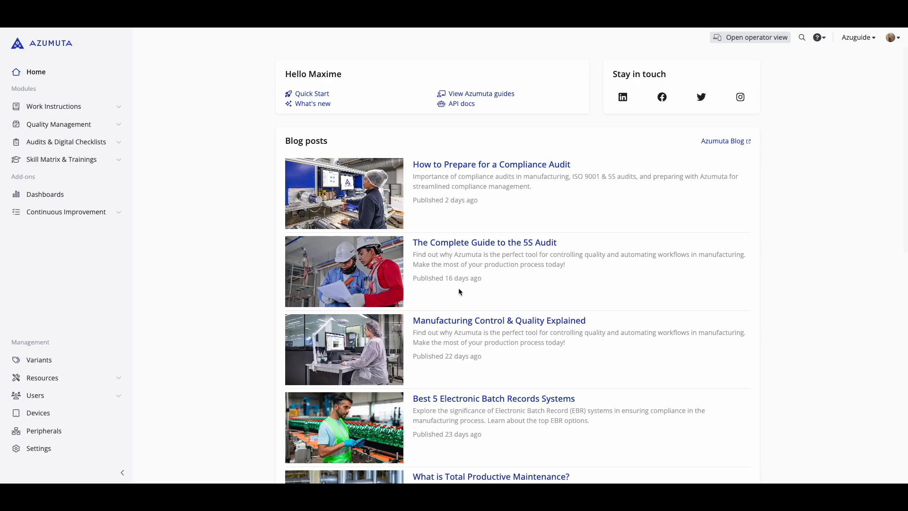
# Create a folder named "Packaging zone" in the audit procedures of Audits & Digital Checklists
pyautogui.click(116, 144)
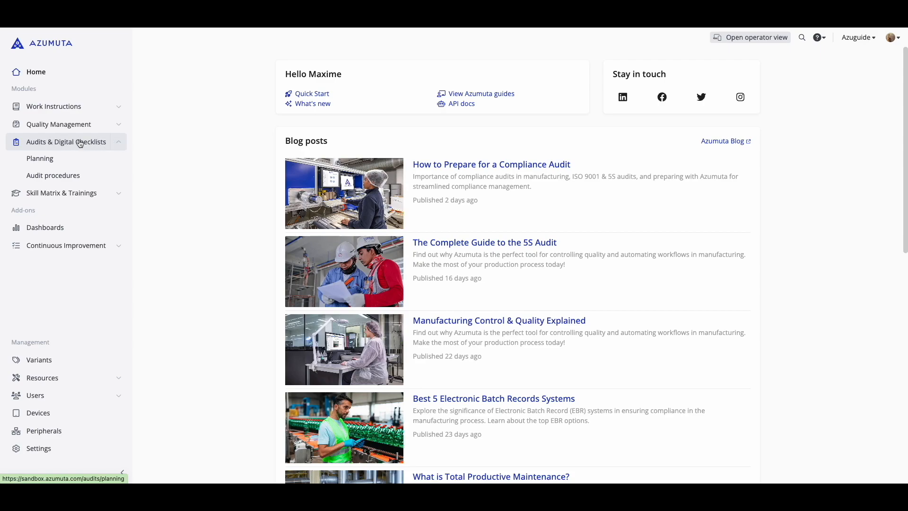
pyautogui.click(49, 176)
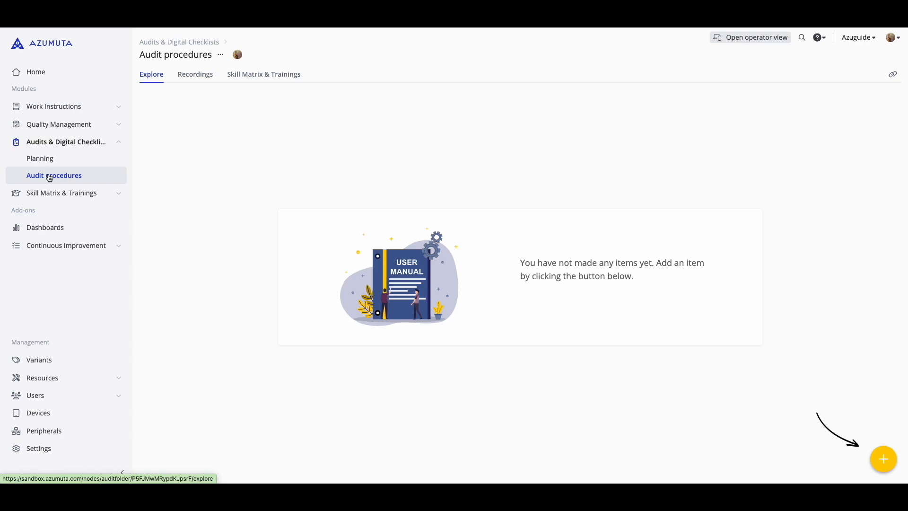
pyautogui.click(882, 461)
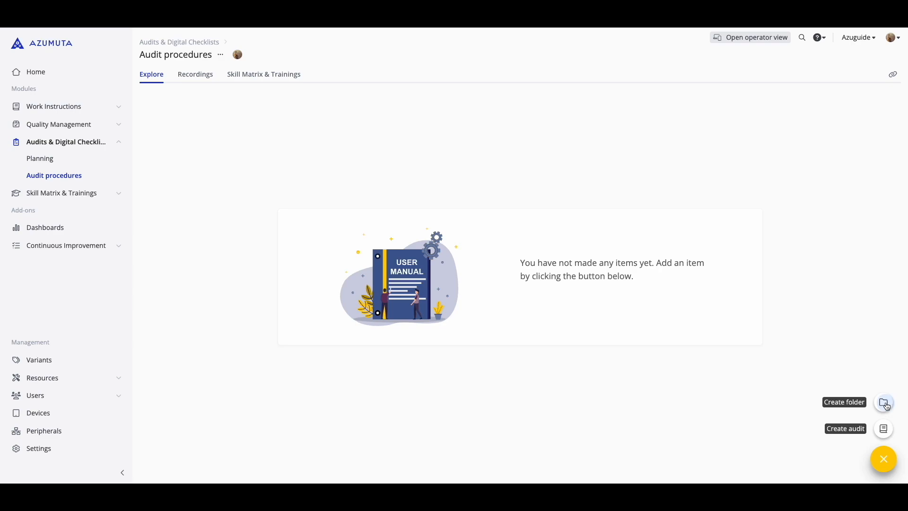
pyautogui.click(882, 402)
pyautogui.write('P')
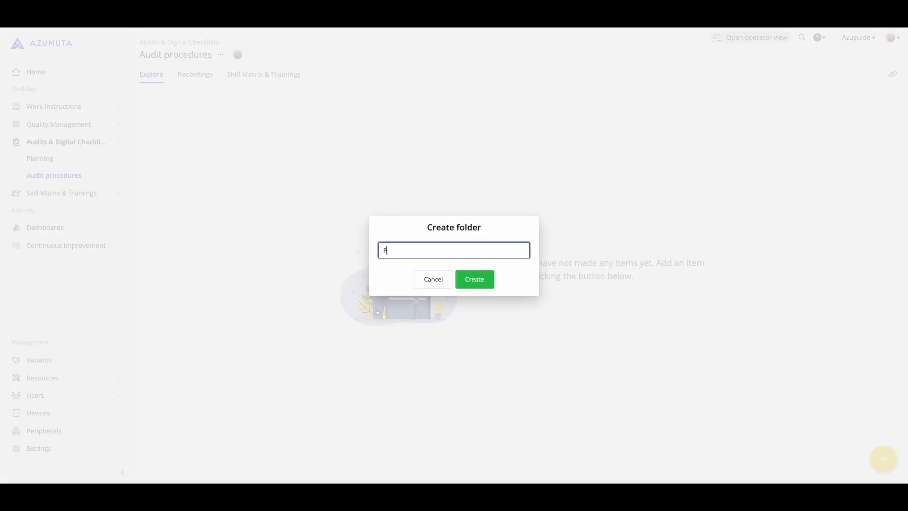
pyautogui.write('ackaging zone')
pyautogui.click(478, 283)
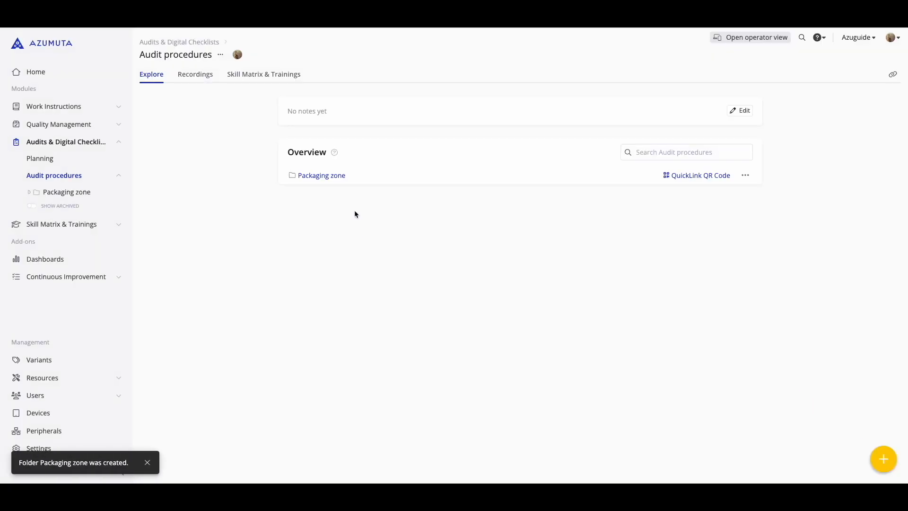
# Create an audit named "Safety audit" inside the Packaging zone folder
pyautogui.click(329, 177)
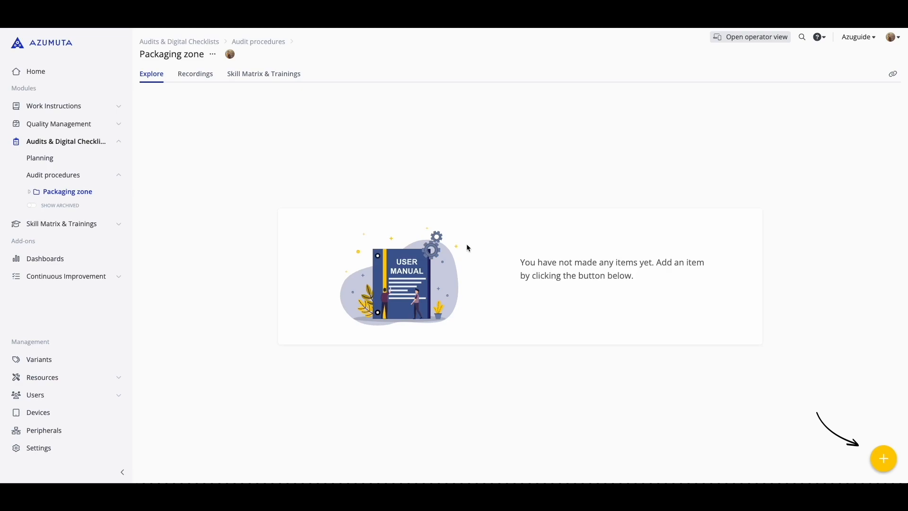
pyautogui.click(885, 465)
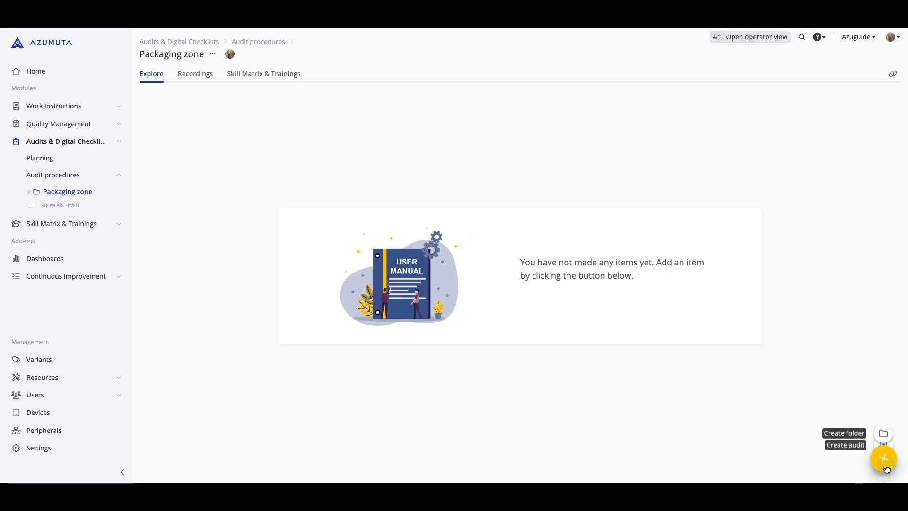
pyautogui.click(883, 430)
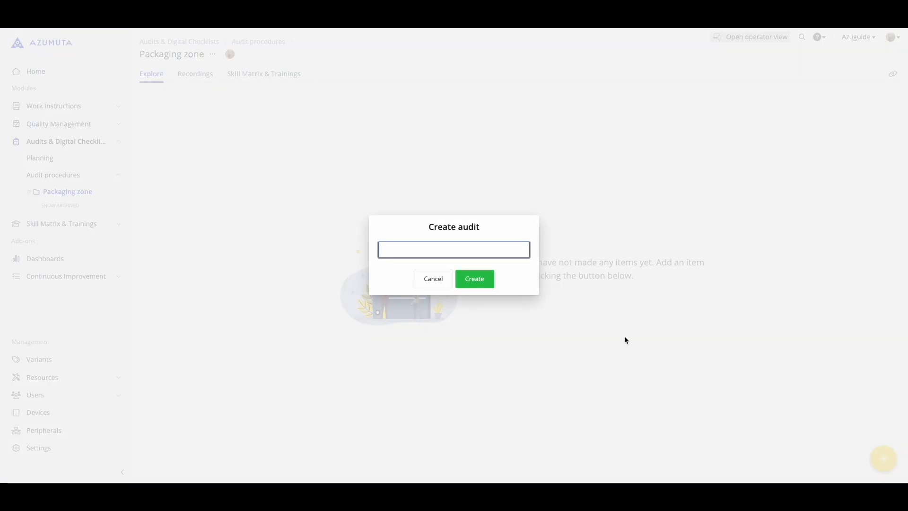
pyautogui.write('Safety')
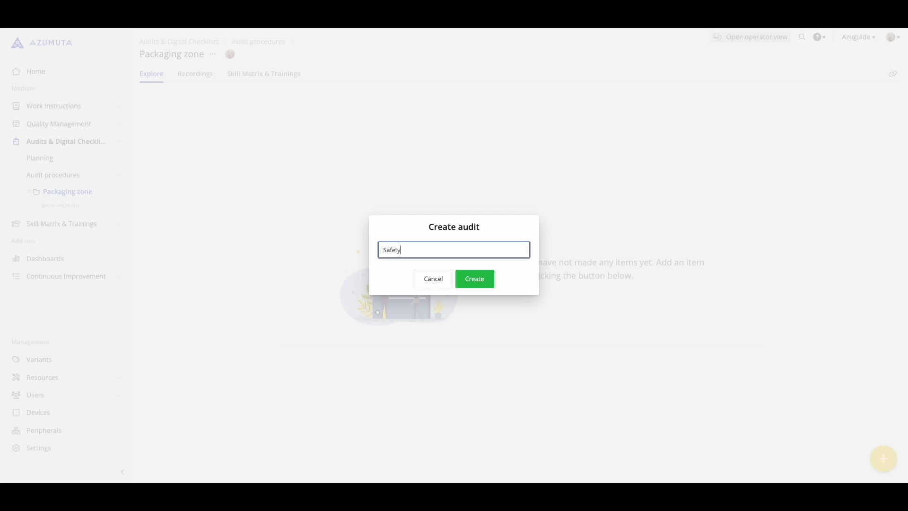
pyautogui.write(' audit')
pyautogui.press('Return')
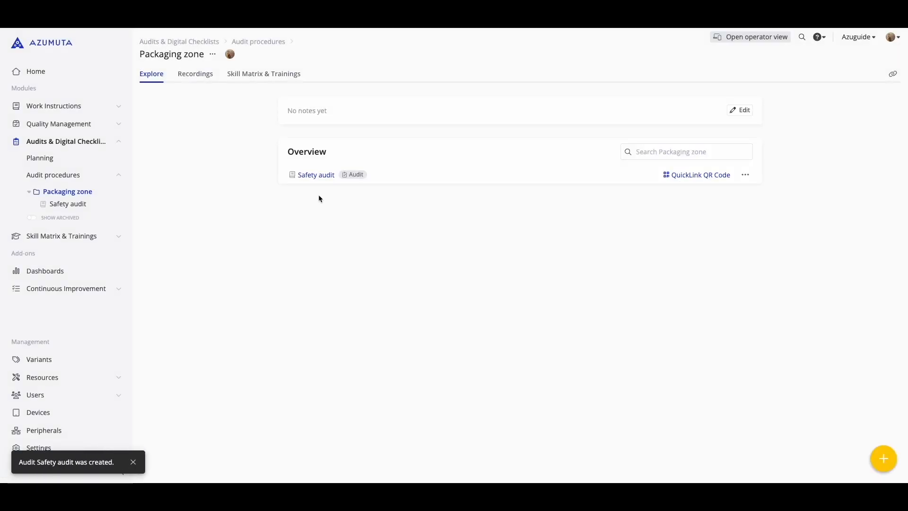
# Add the instruction step "Check all safety gear" to the Safety audit
pyautogui.click(319, 175)
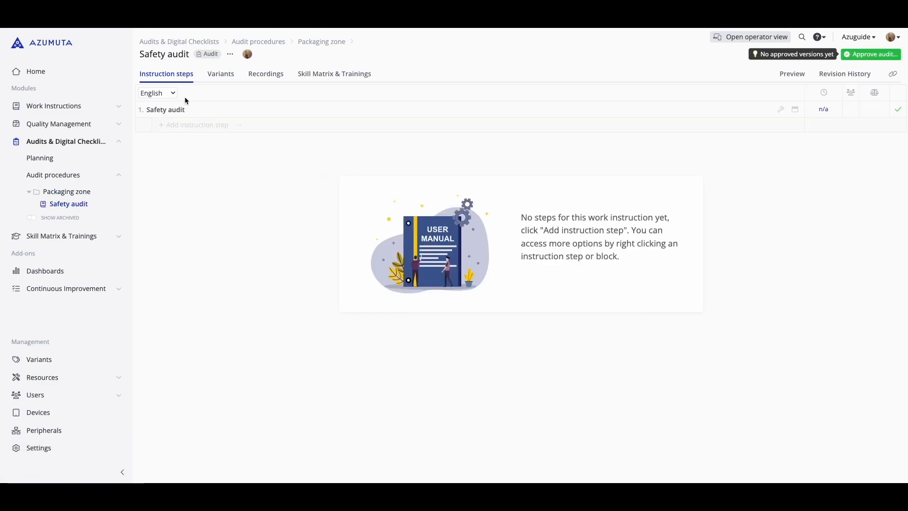
pyautogui.click(176, 125)
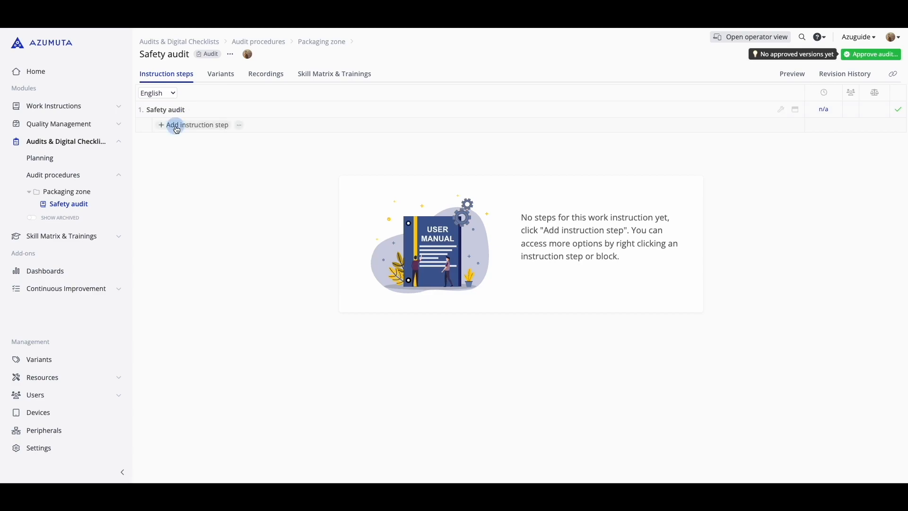
pyautogui.write('C')
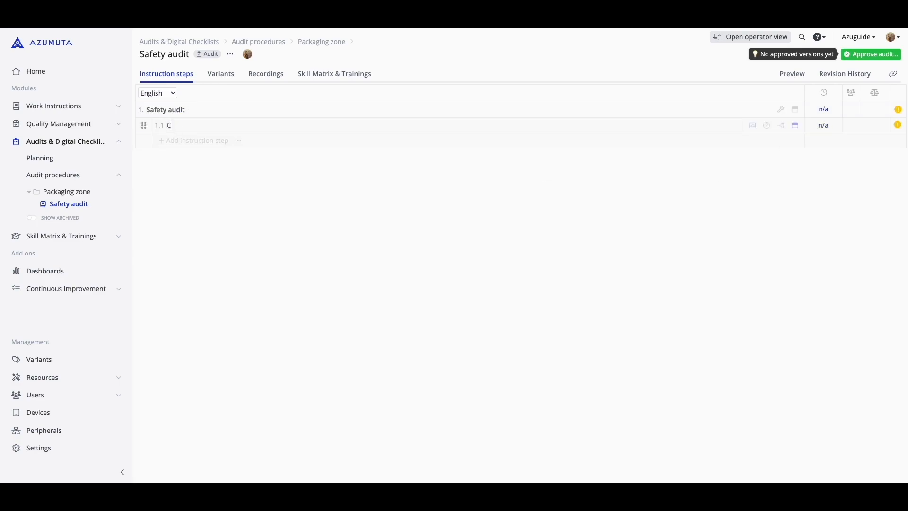
pyautogui.write('heck all safety gear')
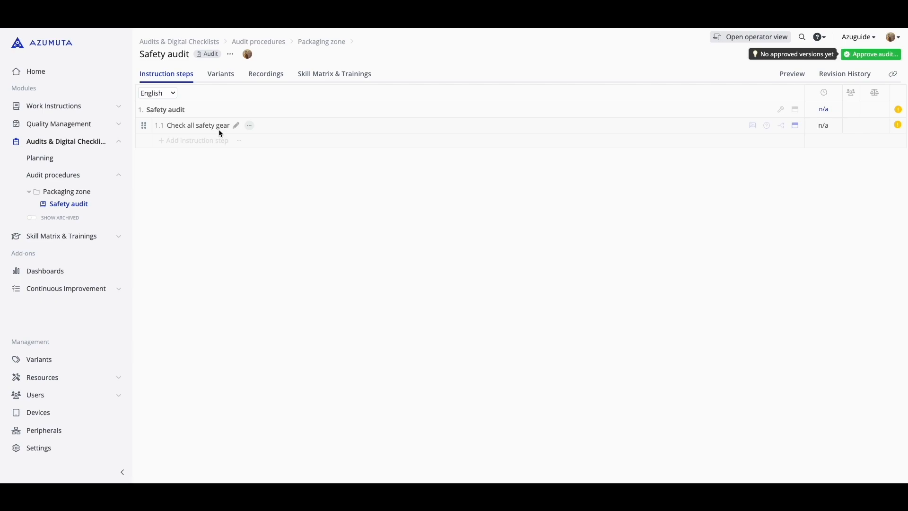
# Add an image page with the safety gear photo to the visuals of the "Check all safety gear" step
pyautogui.click(269, 126)
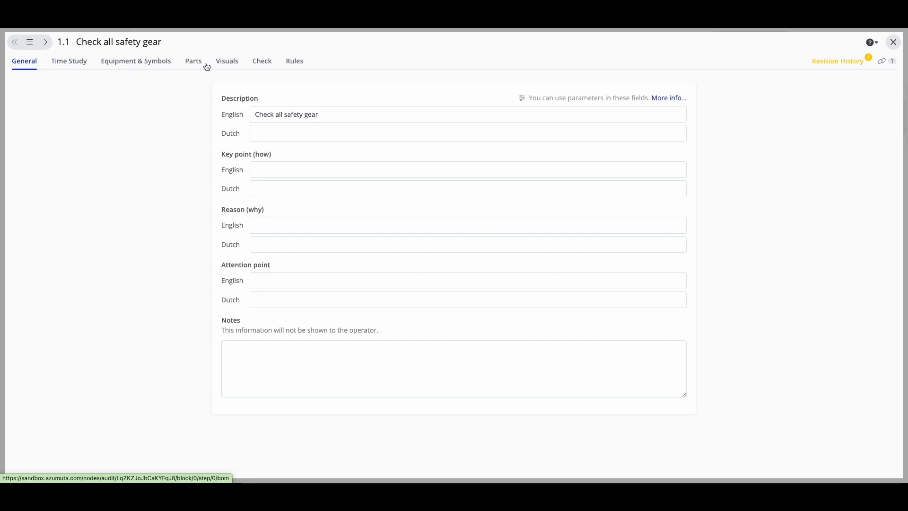
pyautogui.click(228, 64)
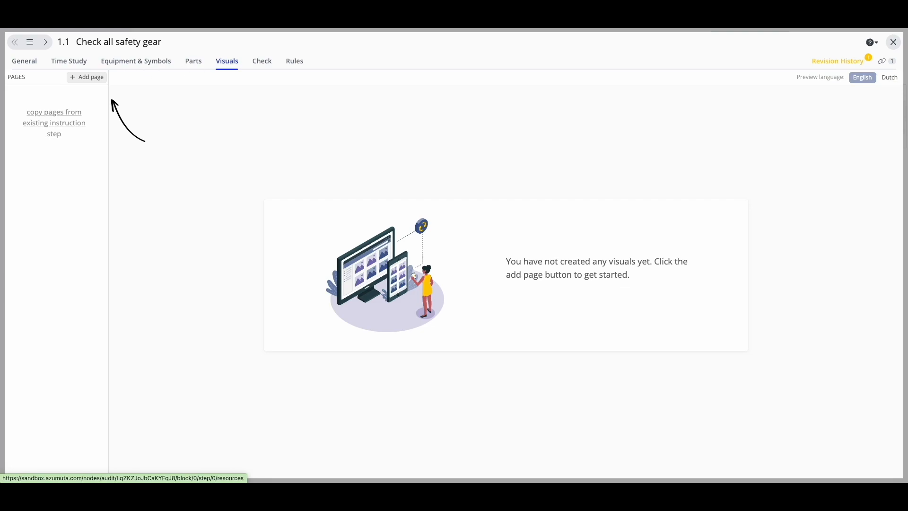
pyautogui.click(91, 78)
pyautogui.click(93, 93)
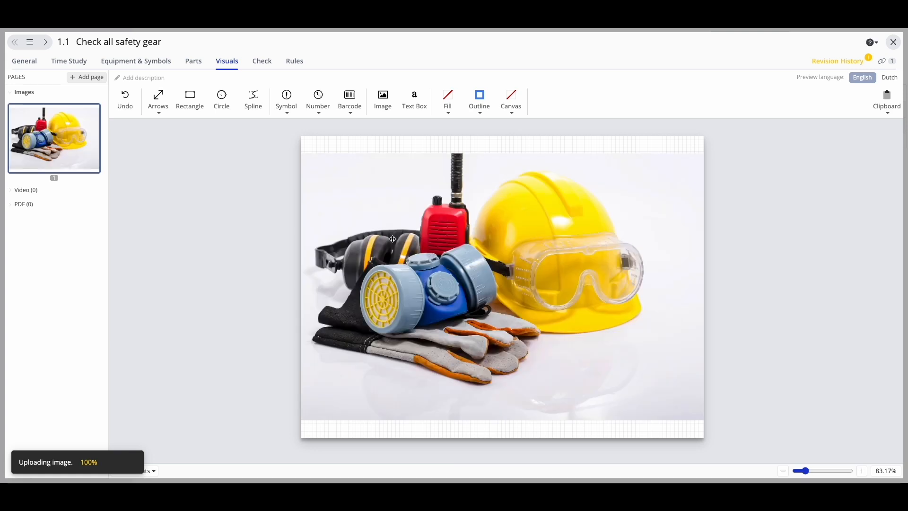
# Draw a rectangle annotation on the safety gear photo, above the ear protectors and overlapping the red radio
pyautogui.click(189, 101)
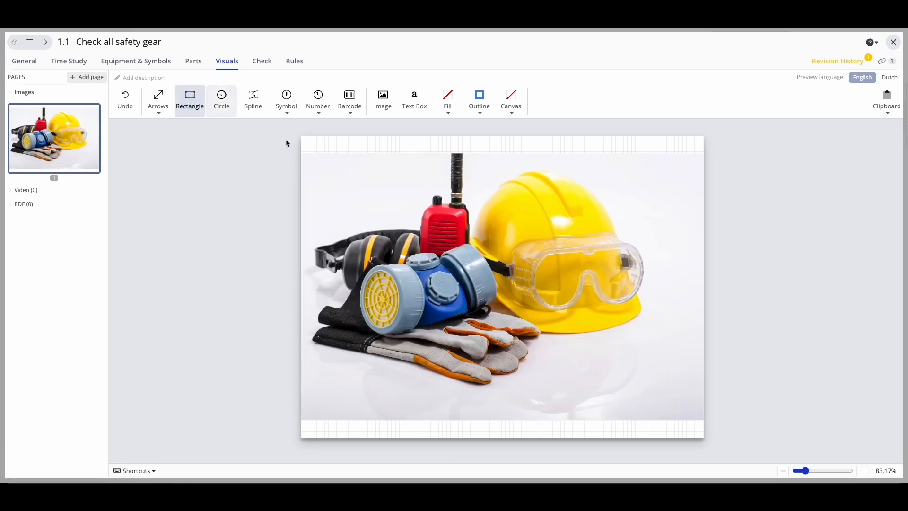
pyautogui.moveTo(320, 171); pyautogui.dragTo(443, 225)
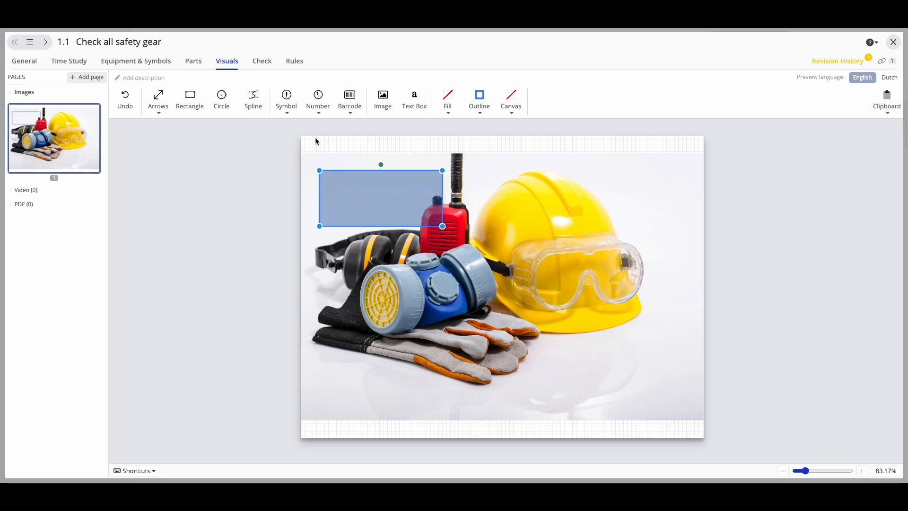
pyautogui.click(342, 137)
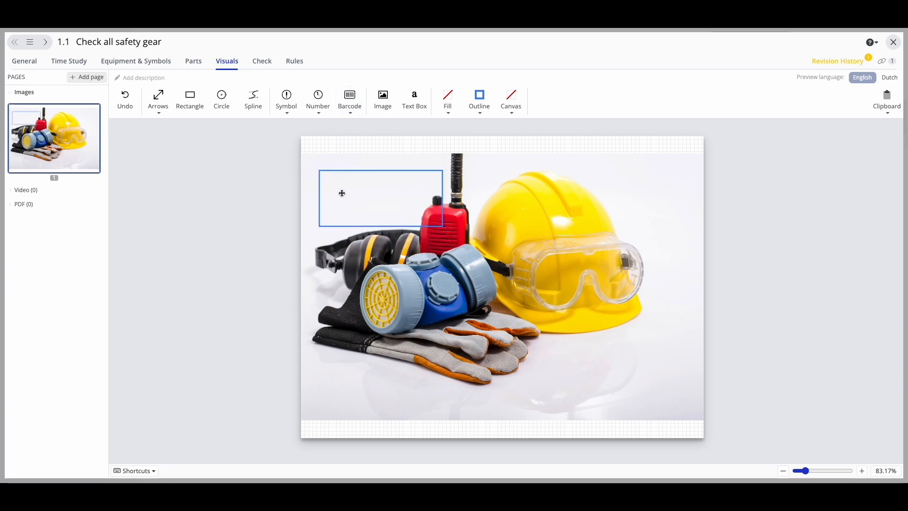
# Enable an Ok/Nok check for the "Check all safety gear" step and return to the audit's instruction steps
pyautogui.click(260, 62)
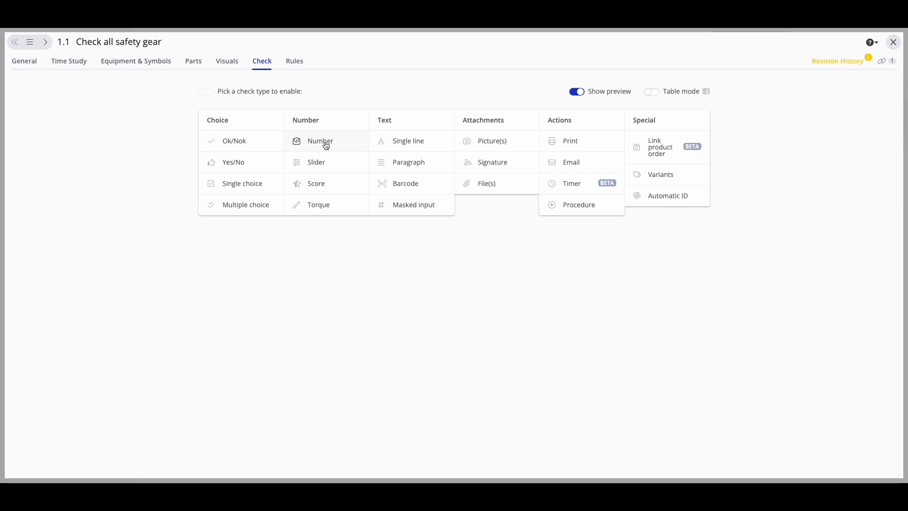
pyautogui.click(239, 141)
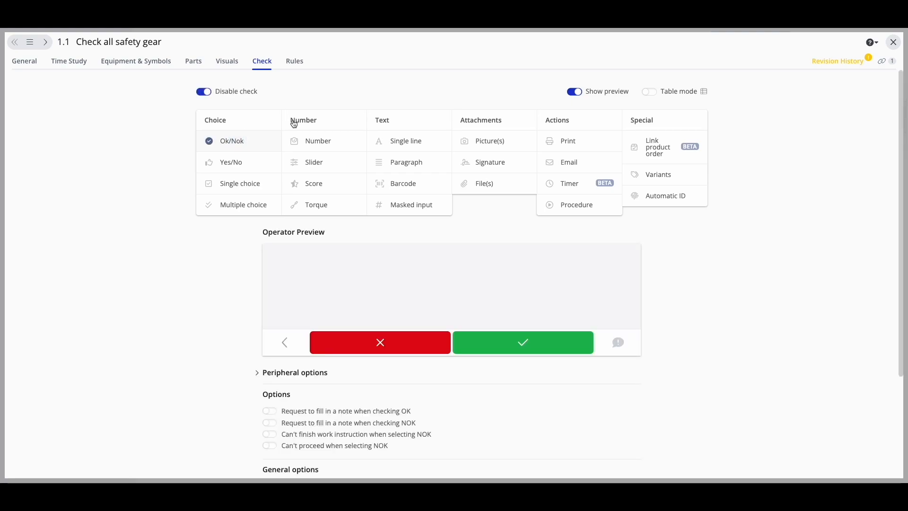
pyautogui.click(893, 42)
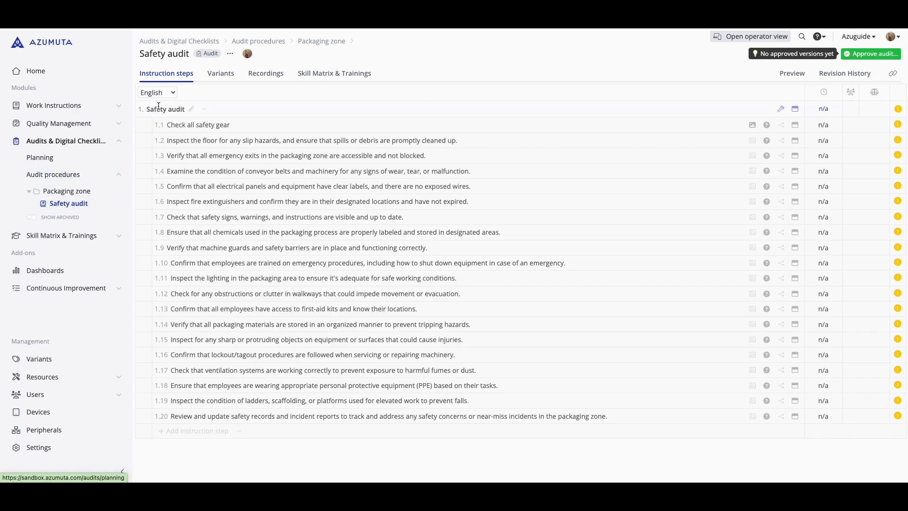
# Review the Safety audit's general settings, including its available tags, and save them as they are
pyautogui.click(229, 55)
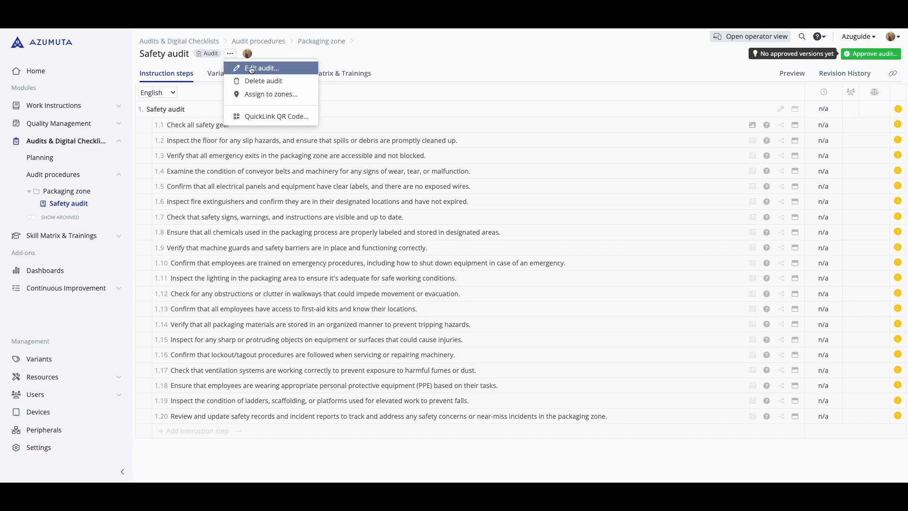
pyautogui.click(244, 68)
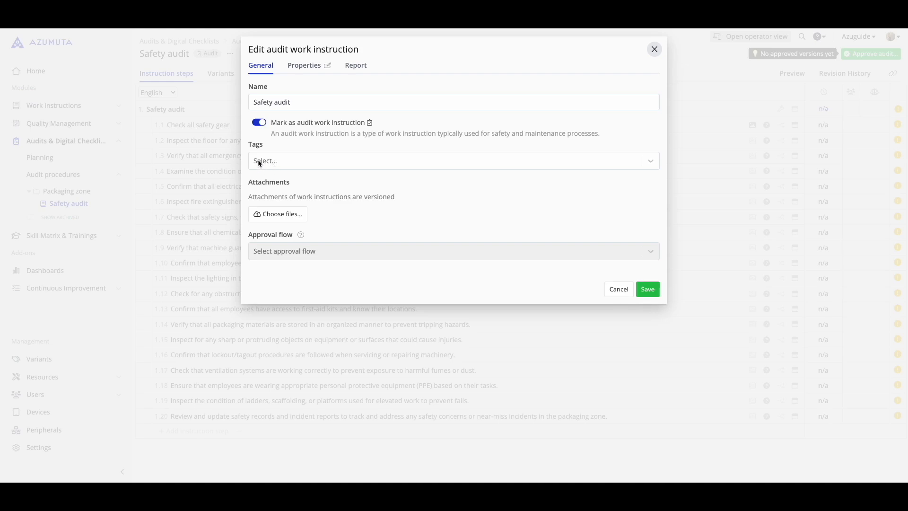
pyautogui.click(269, 164)
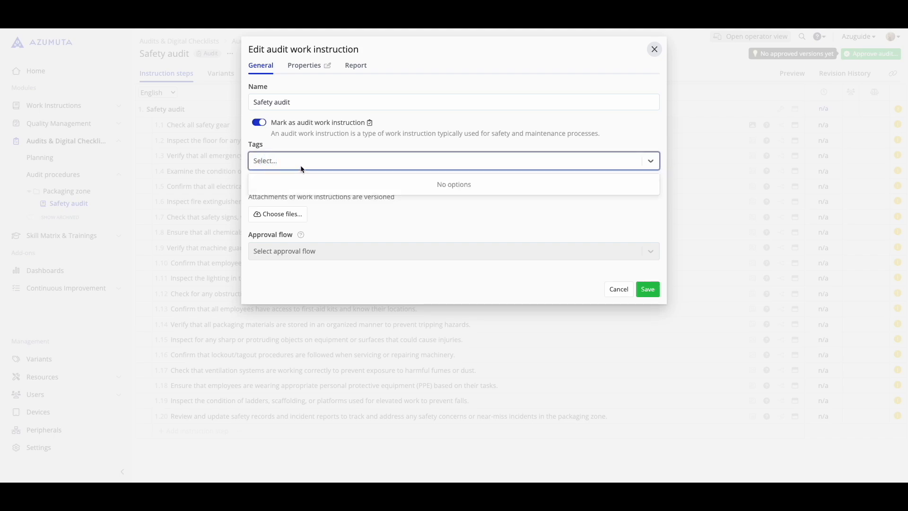
pyautogui.click(517, 270)
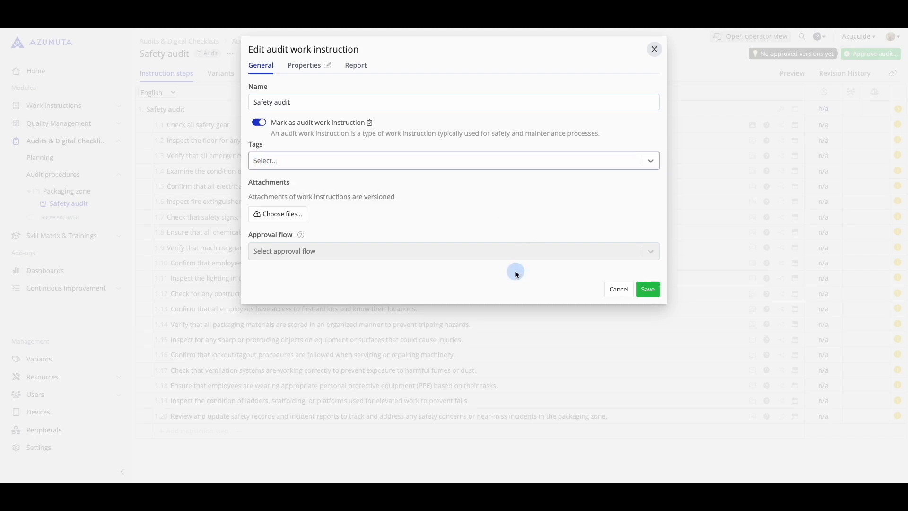
pyautogui.click(655, 298)
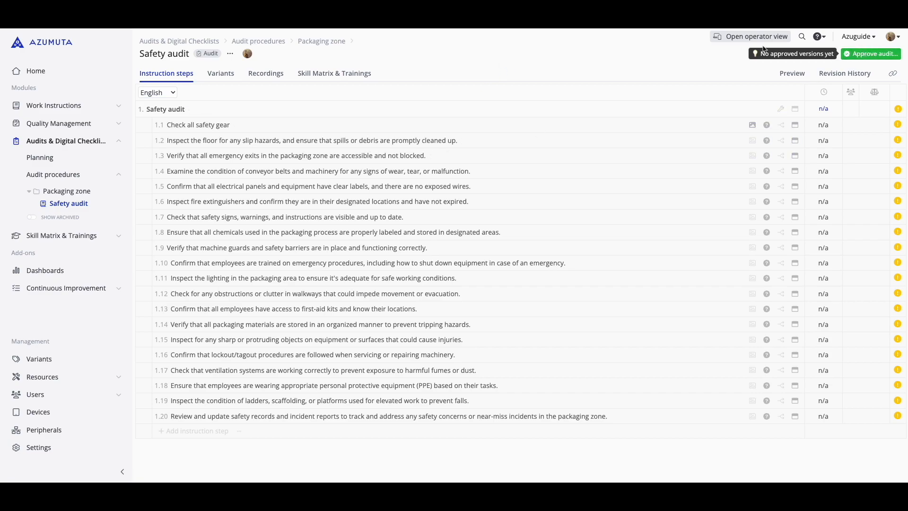
# Approve the Safety audit as a version that requires training
pyautogui.click(850, 56)
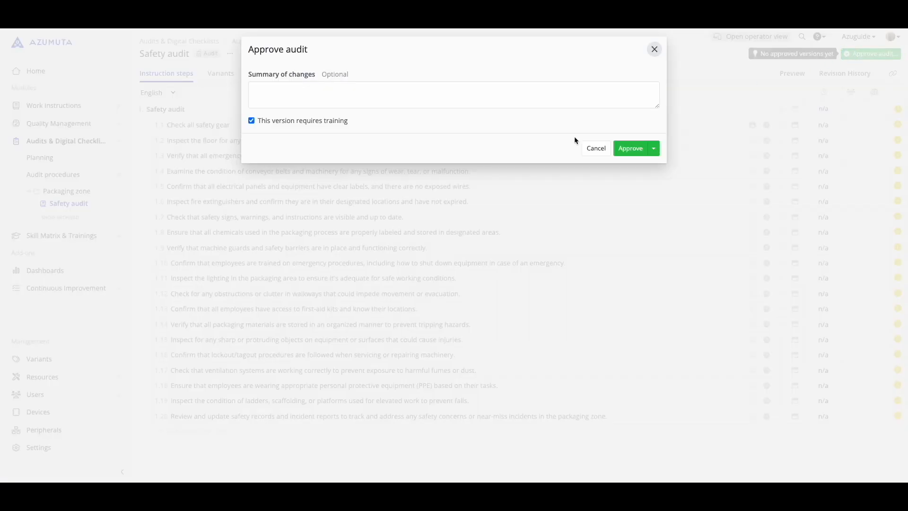
pyautogui.click(629, 148)
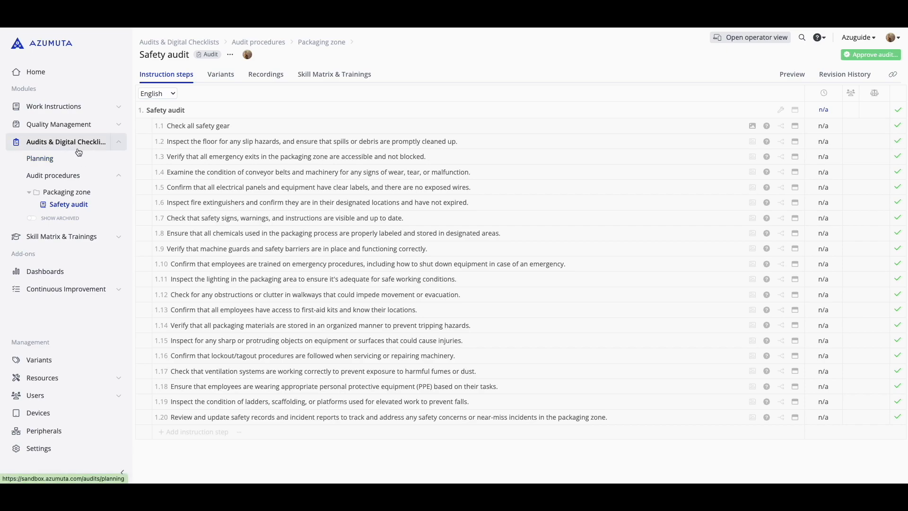
# Add a new tab named "Safety" to the audit planning
pyautogui.click(59, 159)
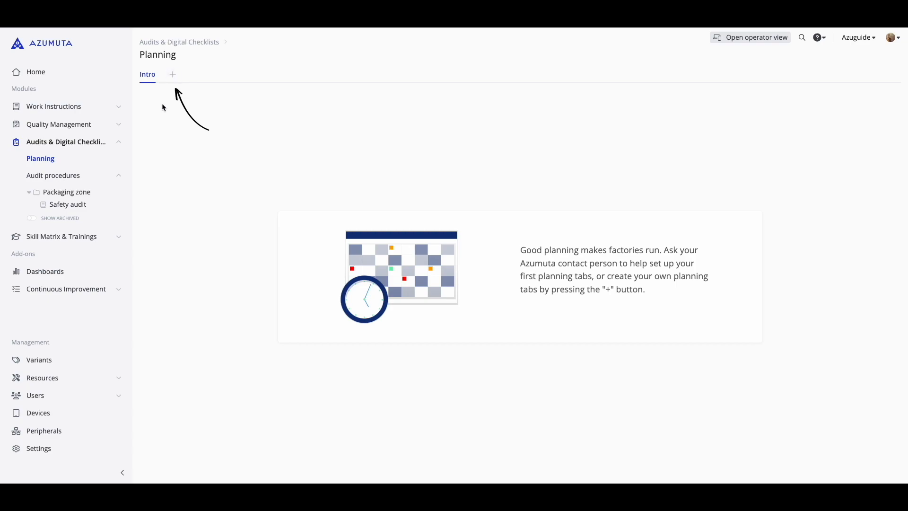
pyautogui.click(173, 75)
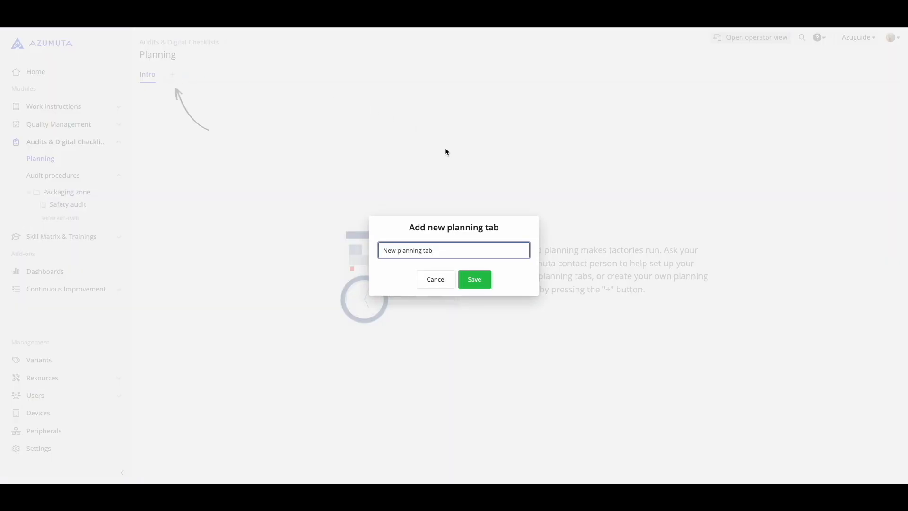
pyautogui.moveTo(433, 250); pyautogui.dragTo(312, 247)
pyautogui.write('Safety')
pyautogui.click(477, 279)
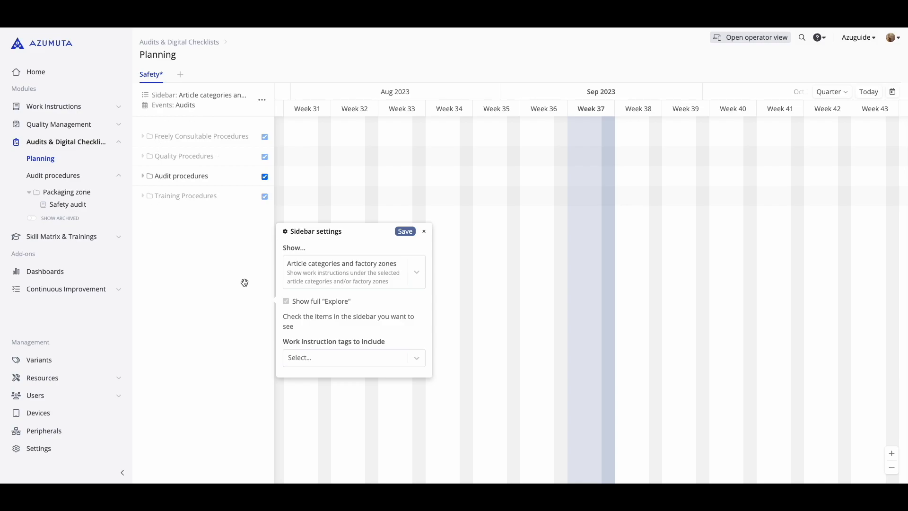
# Examine which content types the Safety planning's sidebar can show, keeping article categories and factory zones selected
pyautogui.click(414, 275)
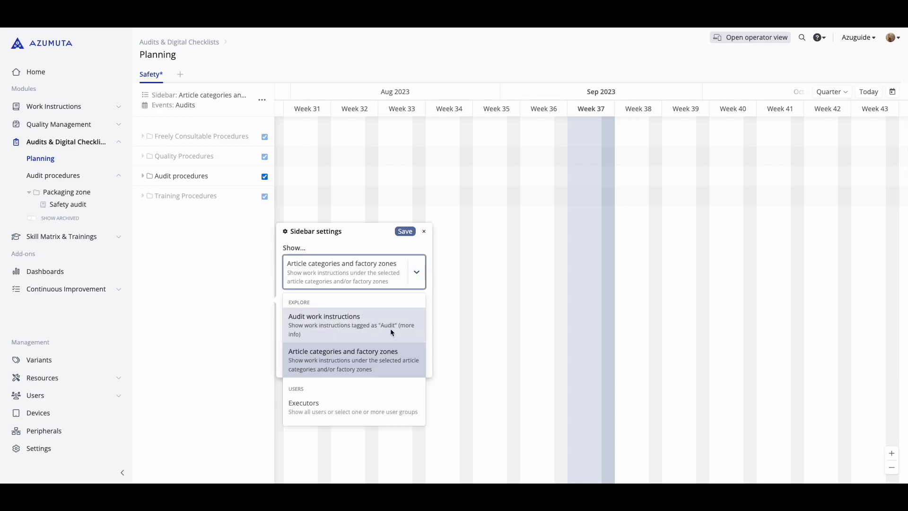
pyautogui.click(429, 292)
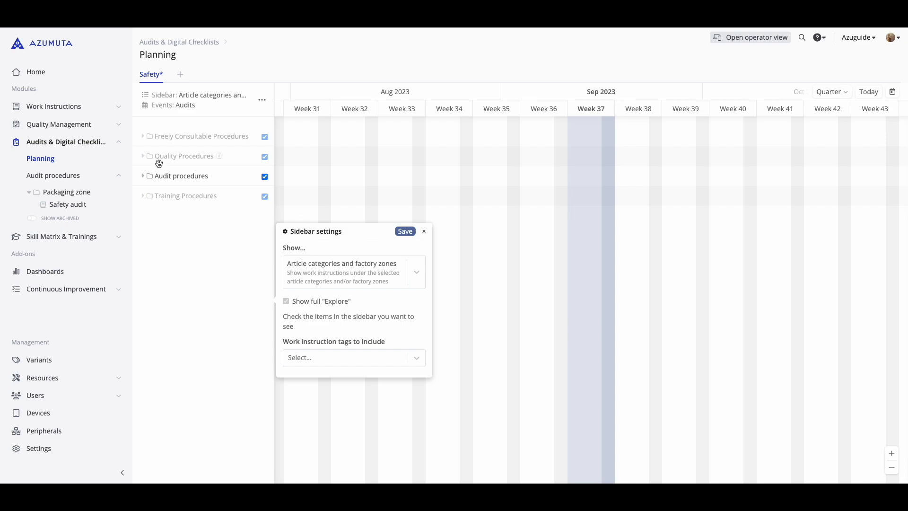
# Limit the Safety planning's sidebar to the Audit procedures folder, expand it down to the Safety audit, and save the sidebar settings
pyautogui.click(265, 137)
pyautogui.click(264, 196)
pyautogui.click(142, 176)
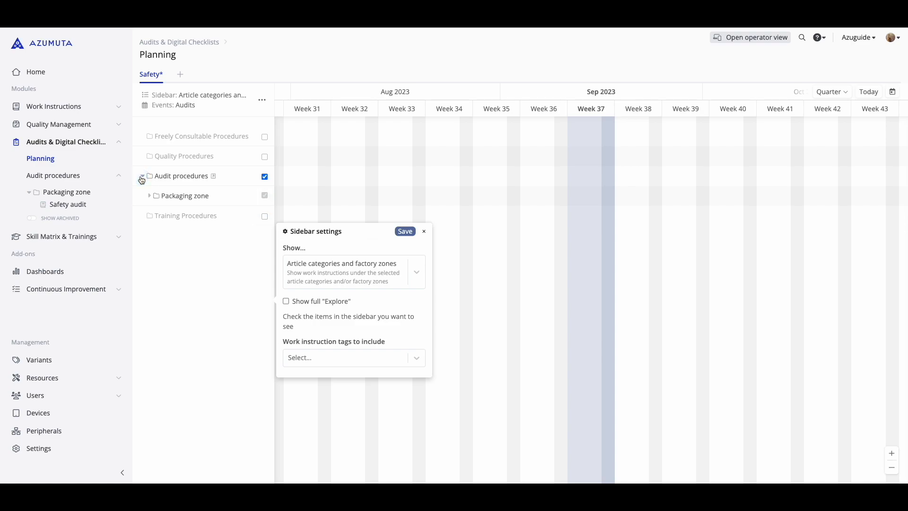
pyautogui.click(149, 195)
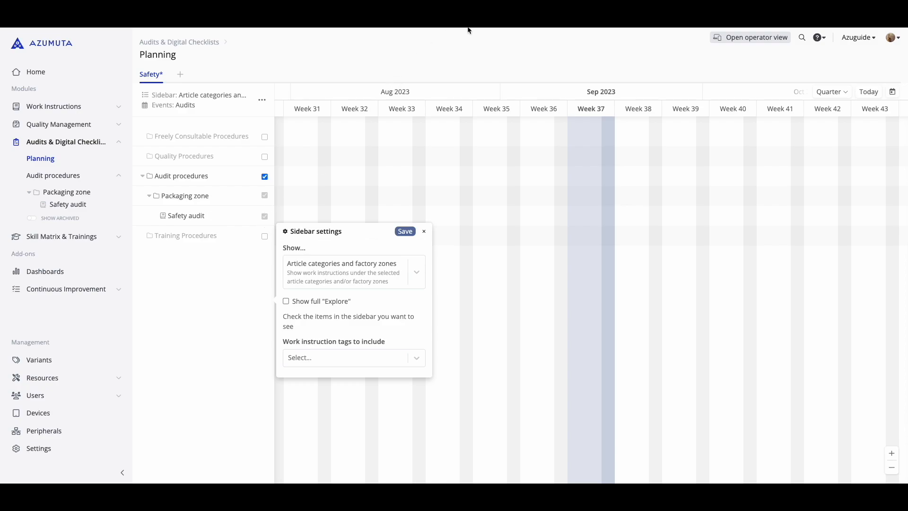
pyautogui.click(405, 232)
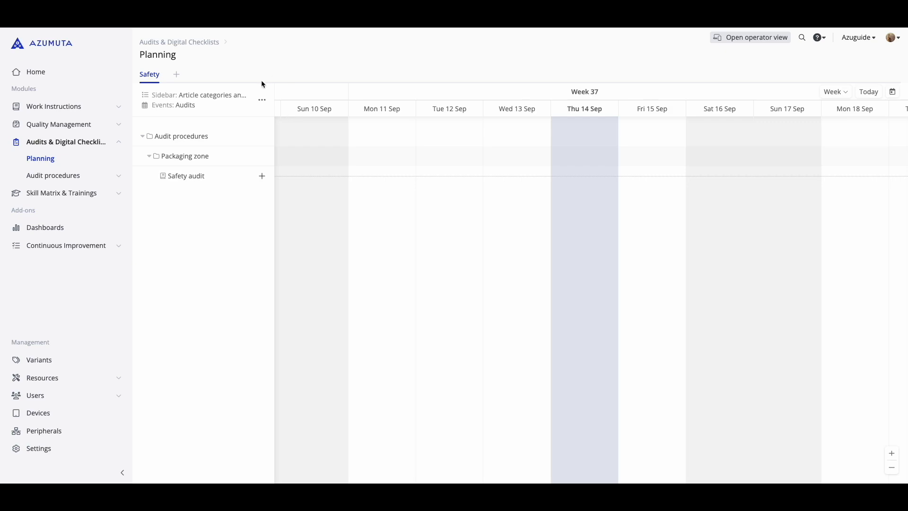
# Examine the Safety planning's calendar event settings, including the options for what events snap to and which caption they show
pyautogui.click(262, 101)
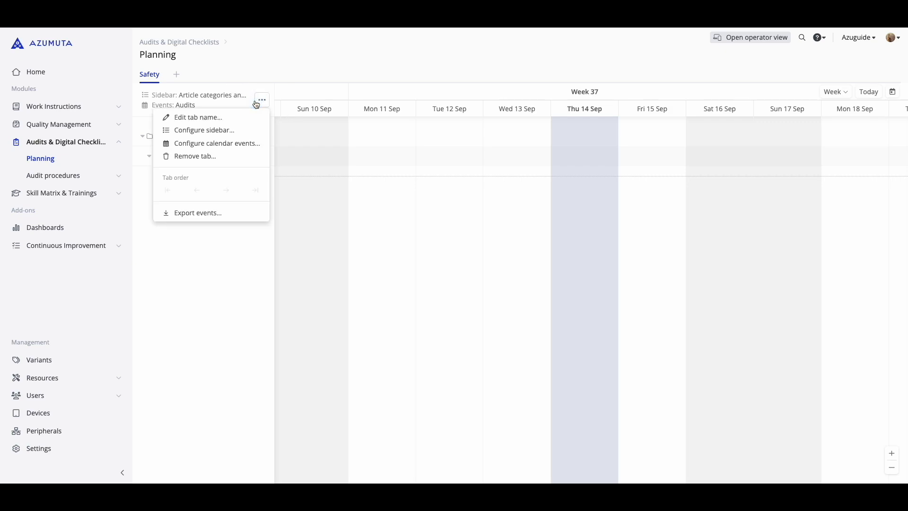
pyautogui.click(220, 144)
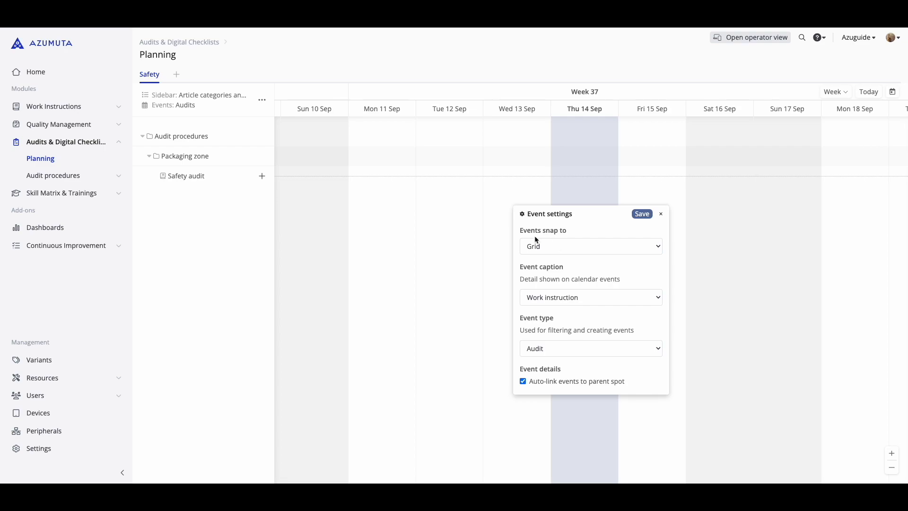
pyautogui.click(544, 243)
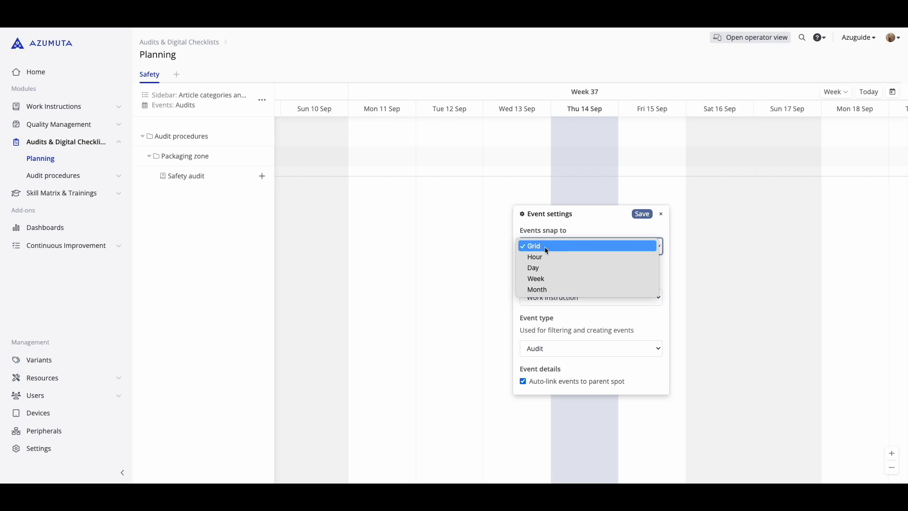
pyautogui.click(596, 222)
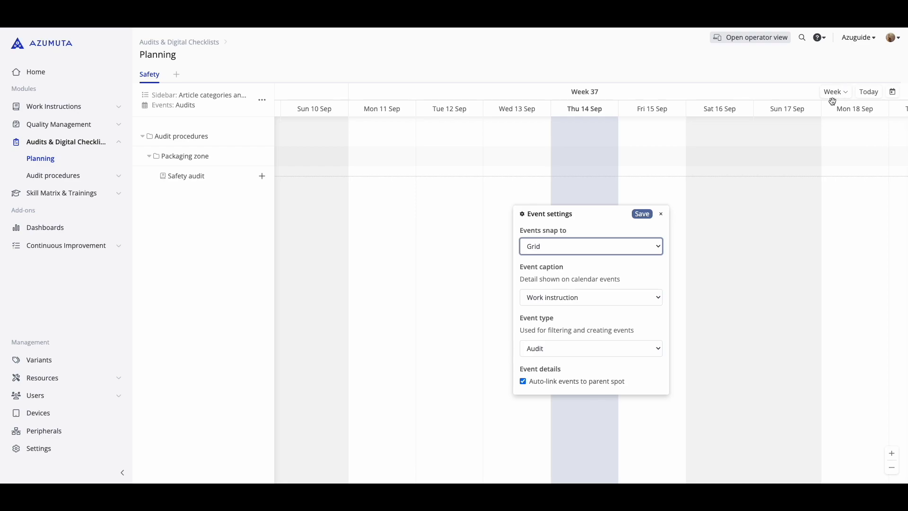
pyautogui.click(575, 245)
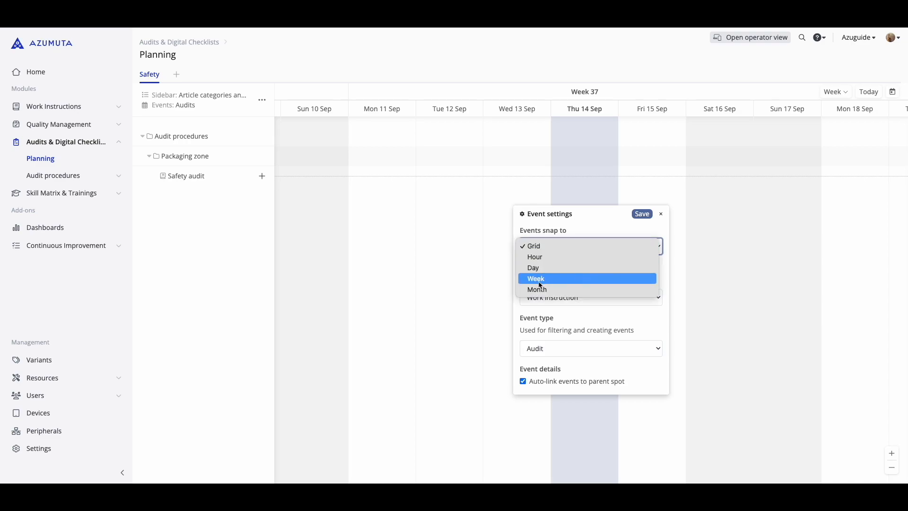
pyautogui.click(597, 220)
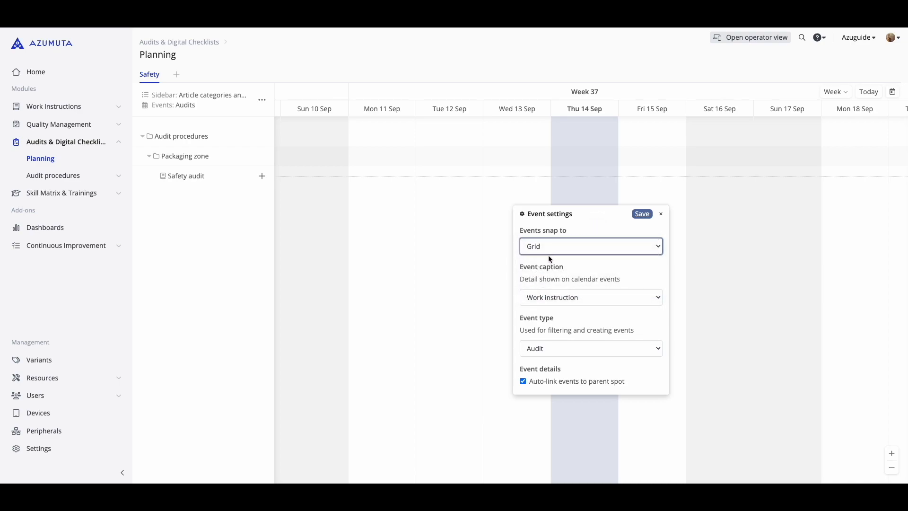
pyautogui.click(548, 298)
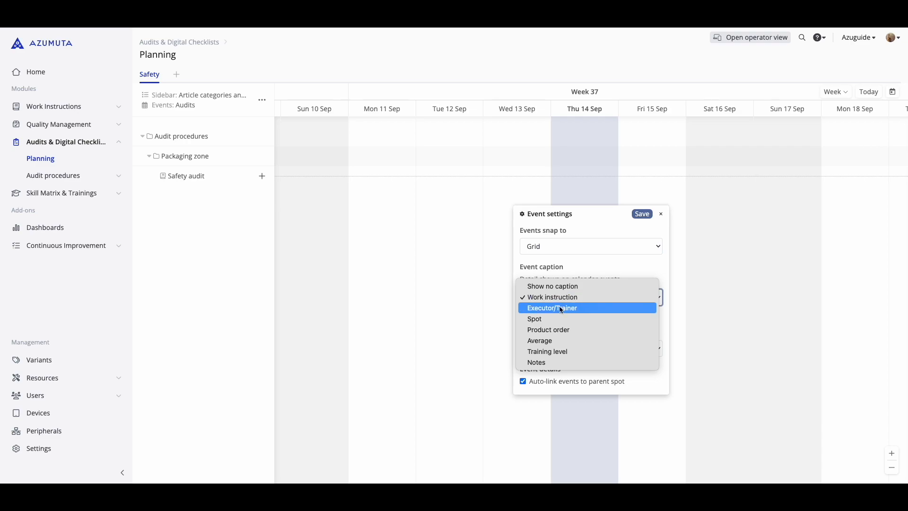
pyautogui.click(654, 263)
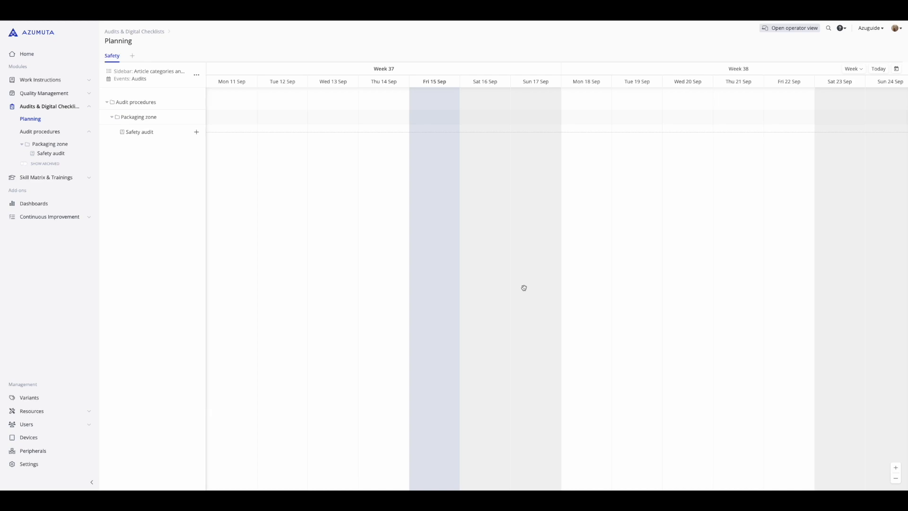
# Try the planning calendar's zoom levels, from the day view to the bi-week view, and review the available levels
pyautogui.click(896, 469)
pyautogui.click(895, 469)
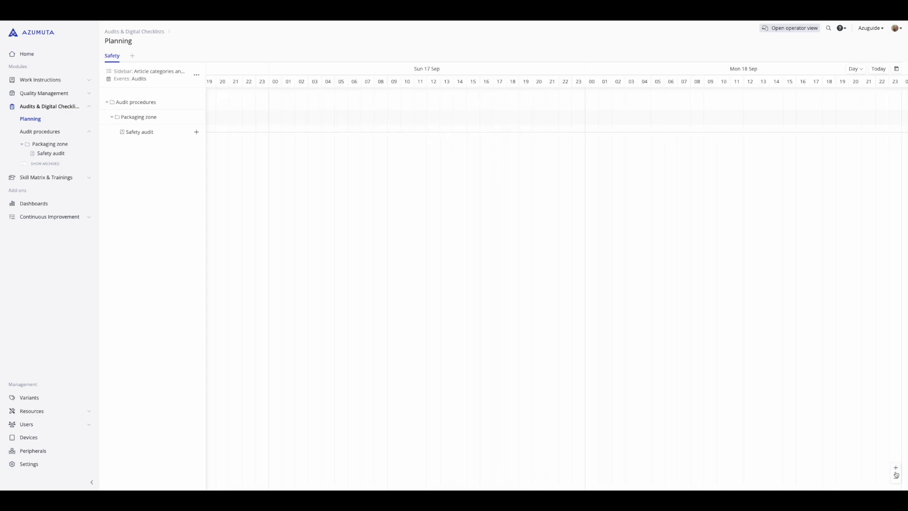
pyautogui.click(896, 478)
pyautogui.click(896, 478)
pyautogui.click(895, 478)
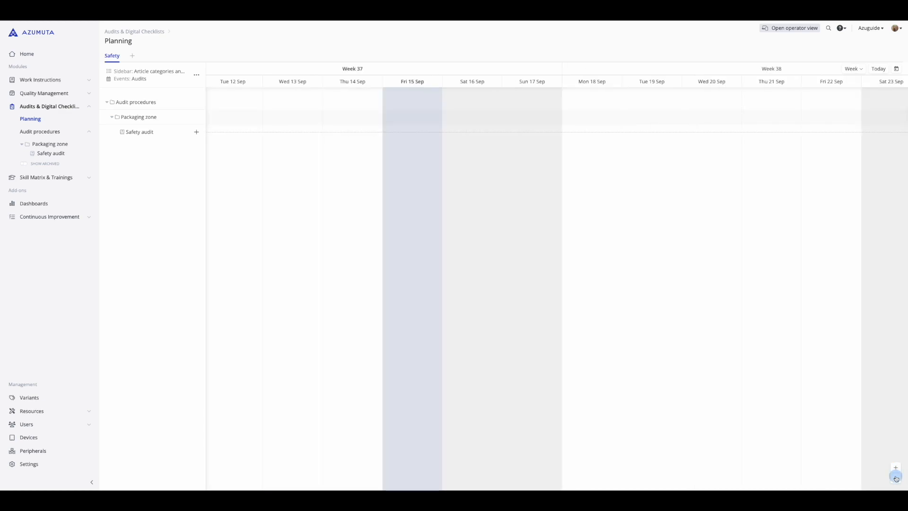
pyautogui.click(851, 69)
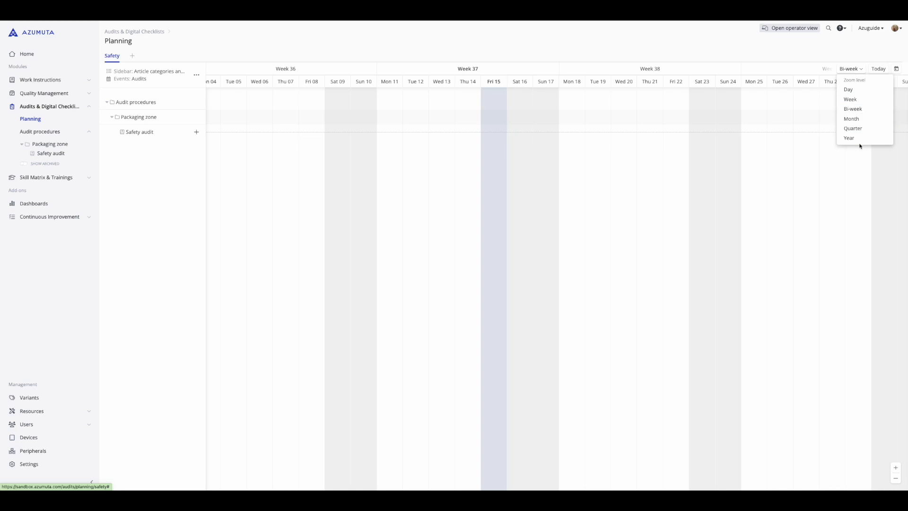
pyautogui.click(851, 60)
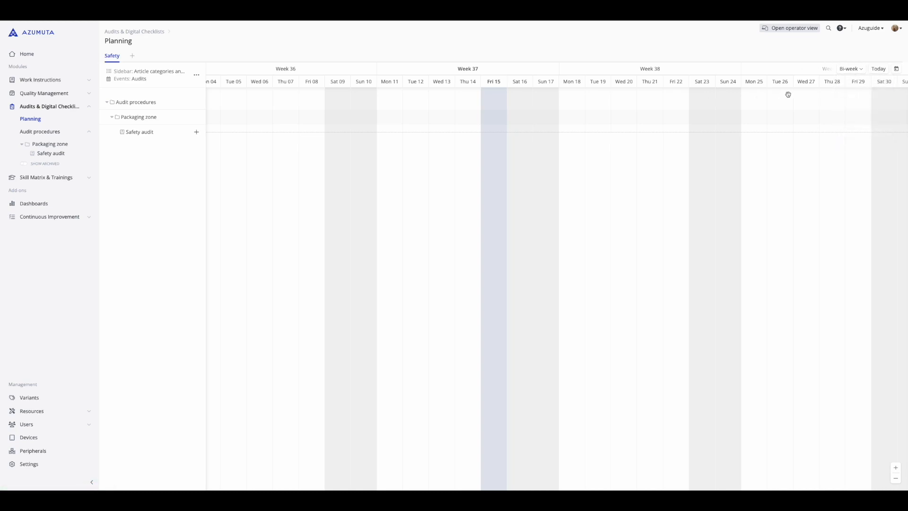
# Bring the planning calendar back to today and set its zoom level to Week
pyautogui.click(879, 69)
pyautogui.click(897, 69)
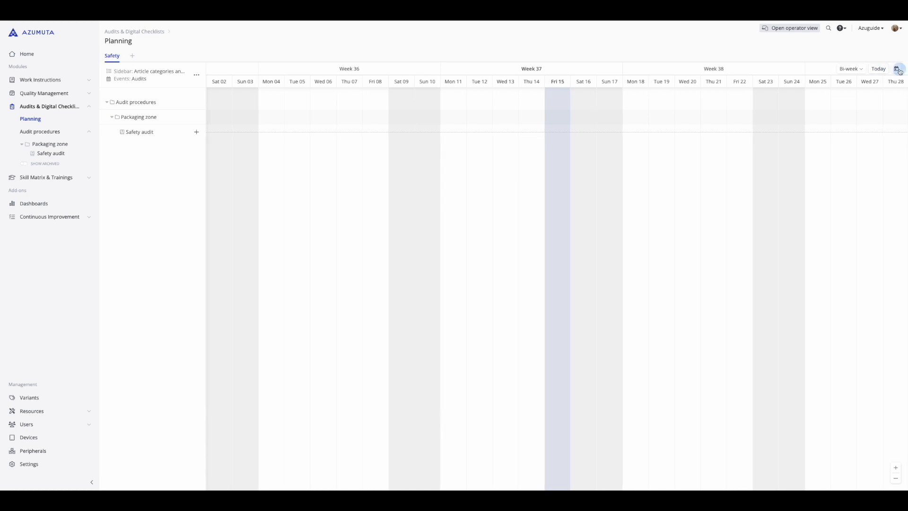
pyautogui.click(819, 92)
pyautogui.click(820, 92)
pyautogui.click(819, 92)
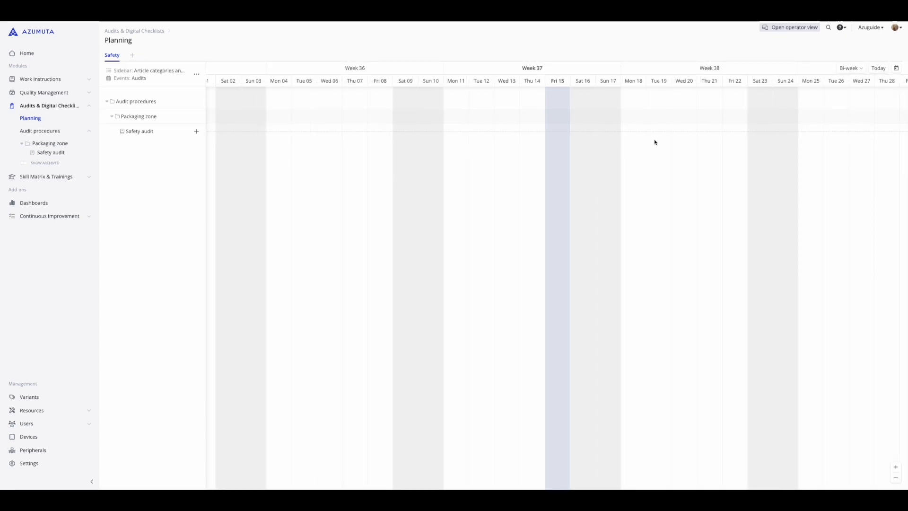
pyautogui.click(852, 67)
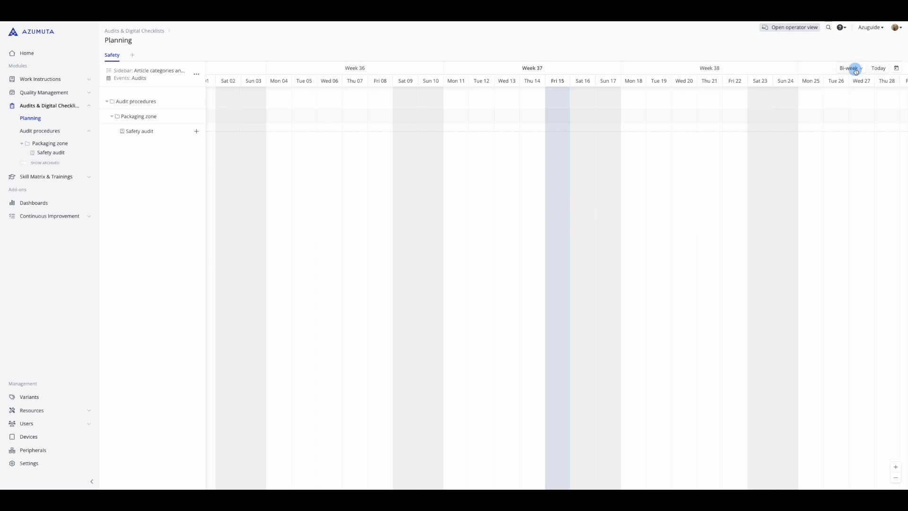
pyautogui.click(853, 96)
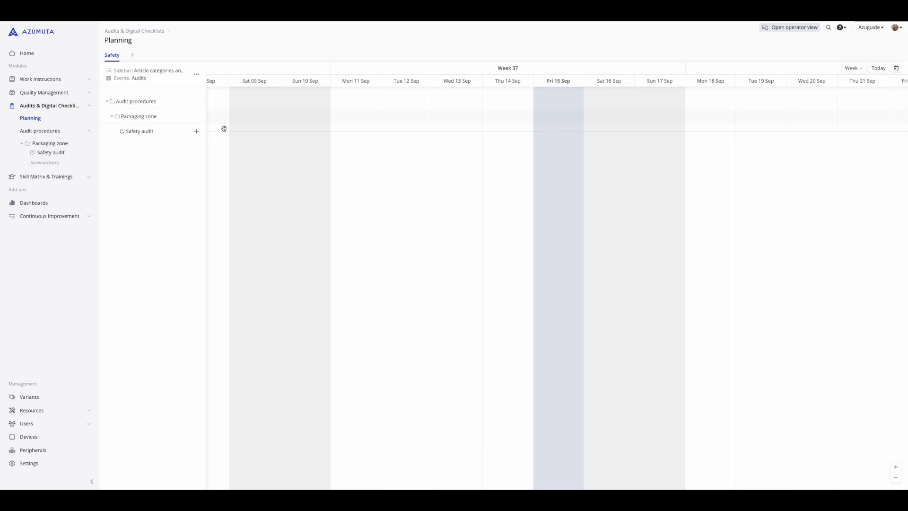
# Schedule individual Safety audit events on Fri 15 Sep, Mon 18 Sep and Wed 20 Sep
pyautogui.click(197, 132)
pyautogui.click(548, 130)
pyautogui.click(707, 131)
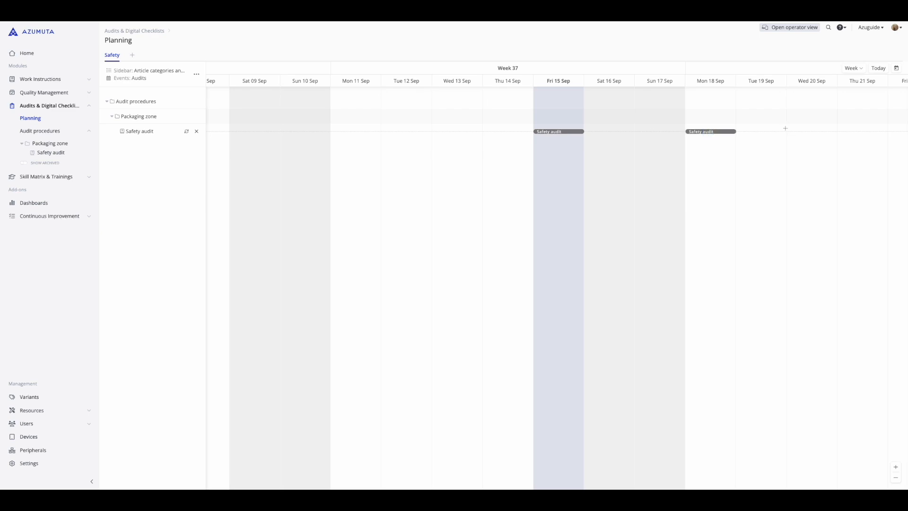
pyautogui.click(800, 131)
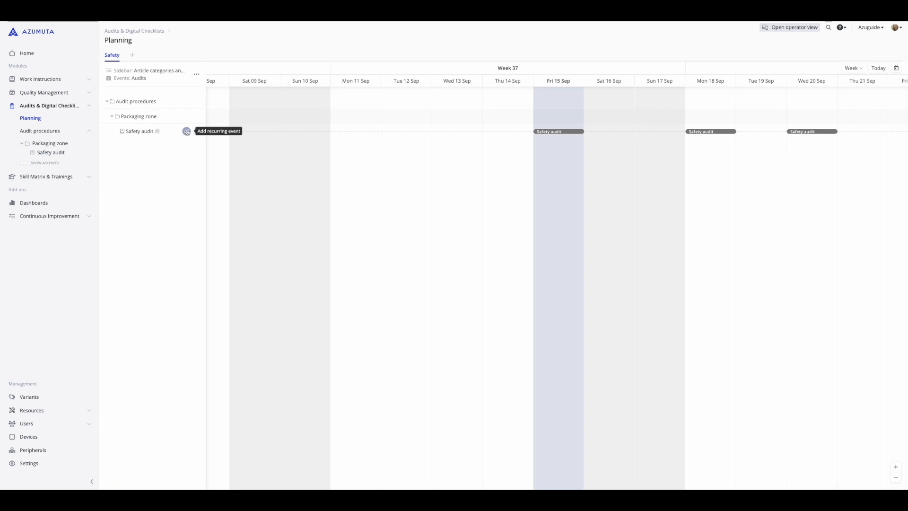
# Start a recurring event for the Safety audit that repeats daily, every 1 day, at hour 9
pyautogui.click(186, 131)
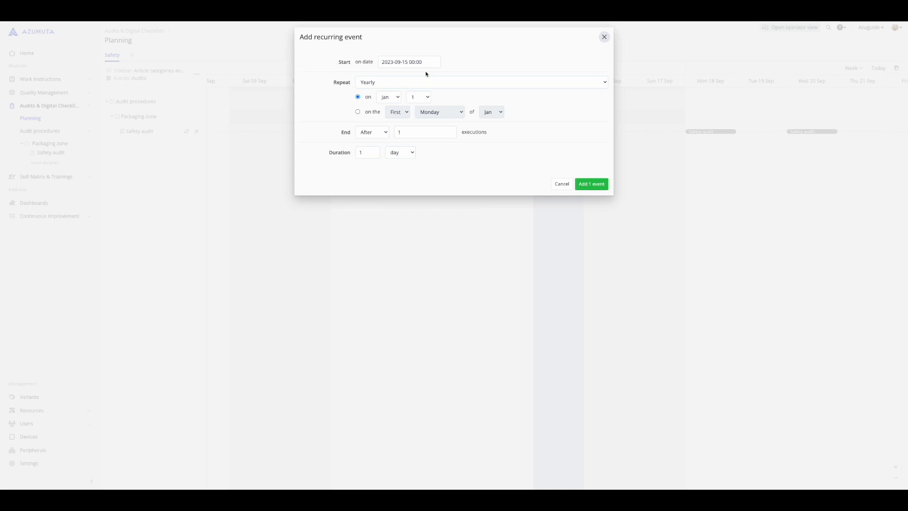
pyautogui.click(405, 82)
pyautogui.click(381, 106)
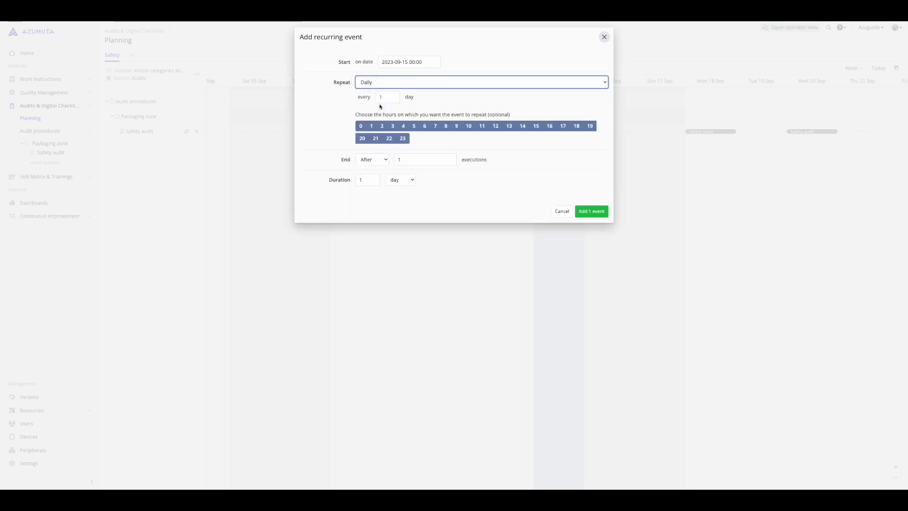
pyautogui.click(457, 126)
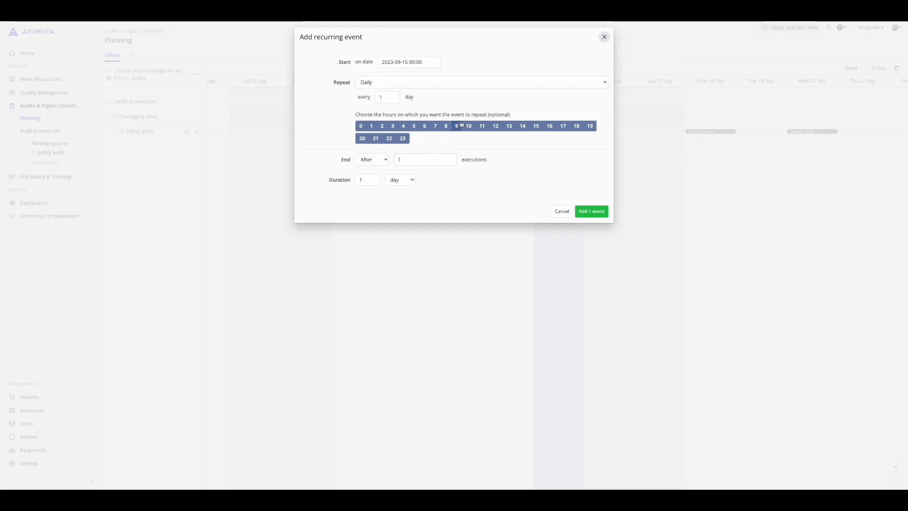
pyautogui.click(418, 61)
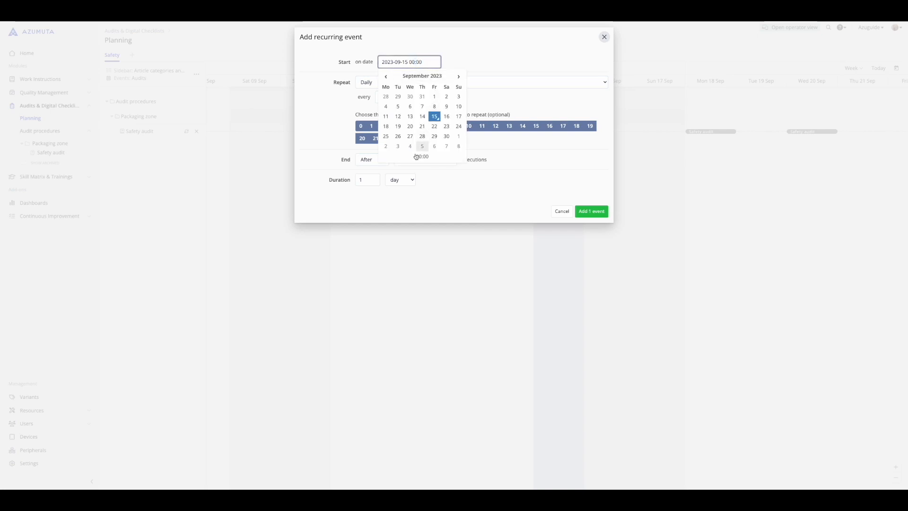
pyautogui.click(421, 156)
pyautogui.click(414, 108)
pyautogui.click(414, 108)
pyautogui.click(414, 107)
pyautogui.click(414, 108)
pyautogui.click(415, 108)
pyautogui.click(414, 108)
pyautogui.click(414, 108)
pyautogui.click(414, 109)
pyautogui.click(415, 110)
pyautogui.click(415, 109)
pyautogui.click(414, 110)
pyautogui.click(510, 58)
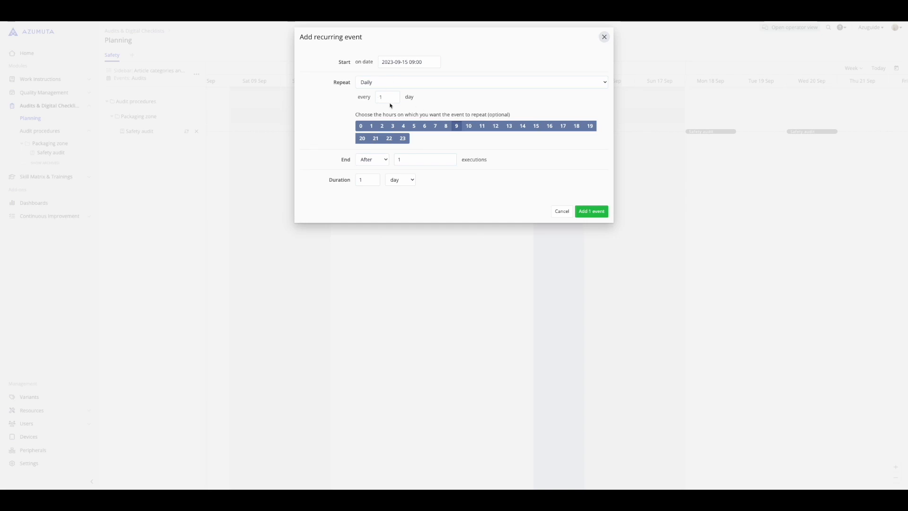
# End the recurrence after 10 executions, add the events to the planning, and dismiss their selection
pyautogui.click(450, 157)
pyautogui.click(449, 157)
pyautogui.click(450, 157)
pyautogui.click(449, 157)
pyautogui.click(449, 157)
pyautogui.click(450, 157)
pyautogui.click(450, 157)
pyautogui.click(449, 157)
pyautogui.click(449, 157)
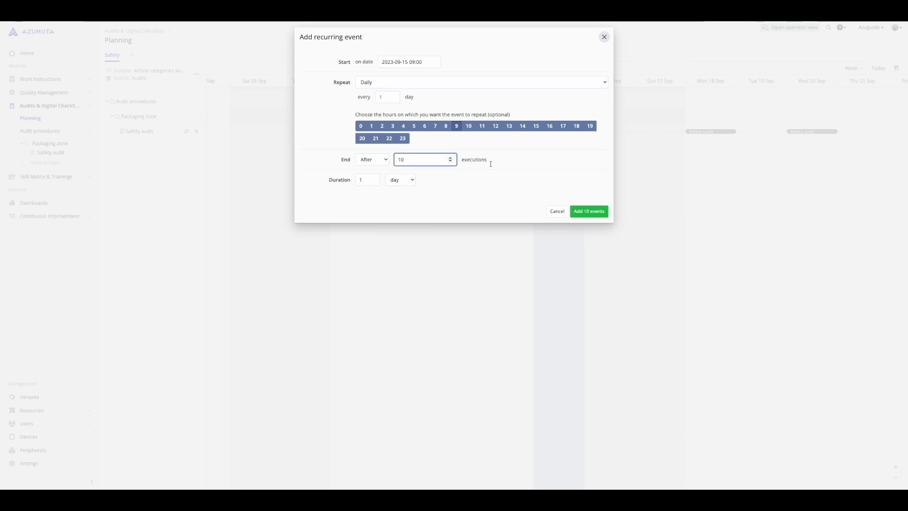
pyautogui.click(586, 212)
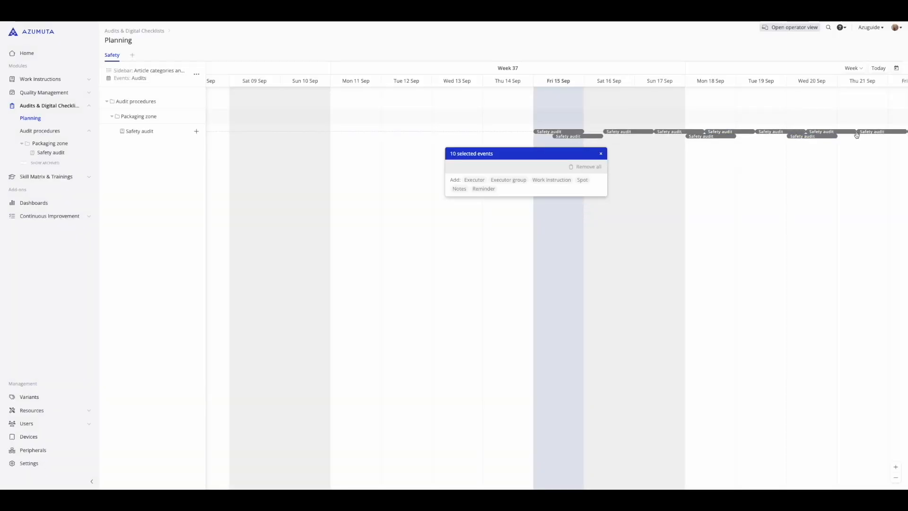
pyautogui.click(460, 281)
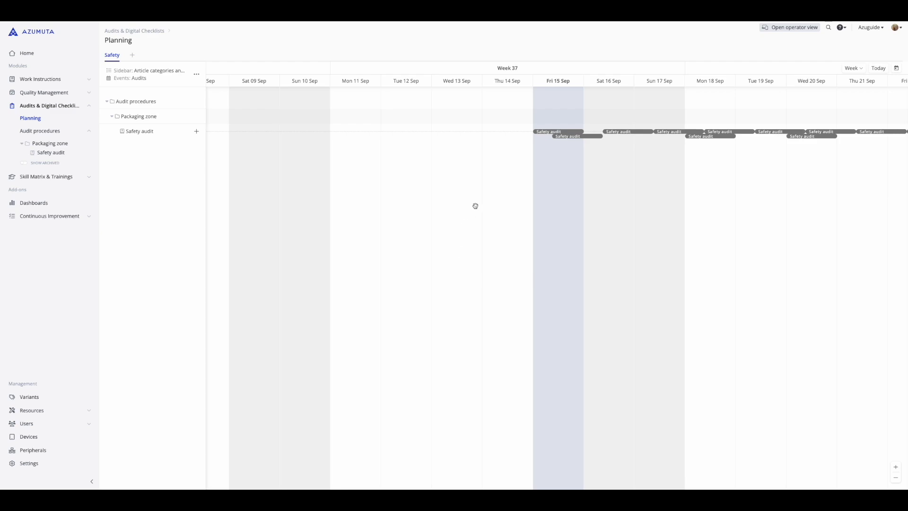
# Examine the date-editing options of the all-day Safety audit event on 15 September, including its end-date calendar
pyautogui.click(578, 136)
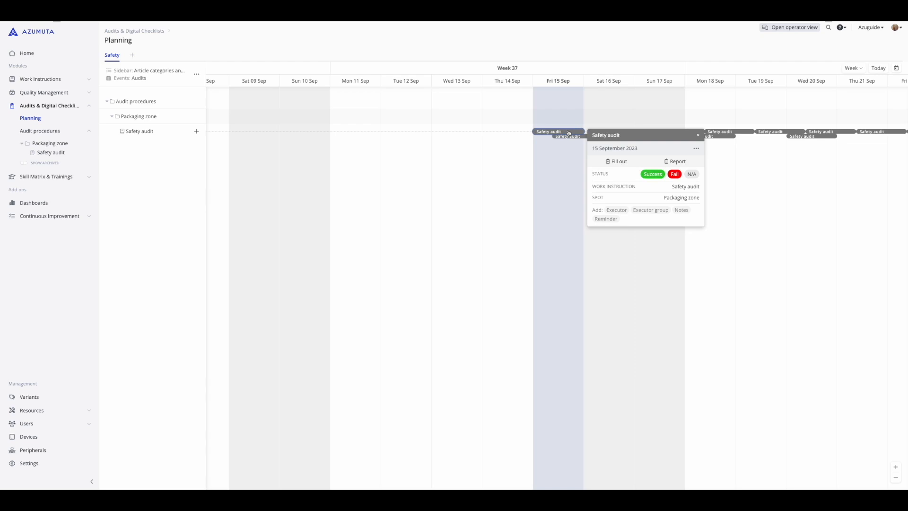
pyautogui.click(694, 149)
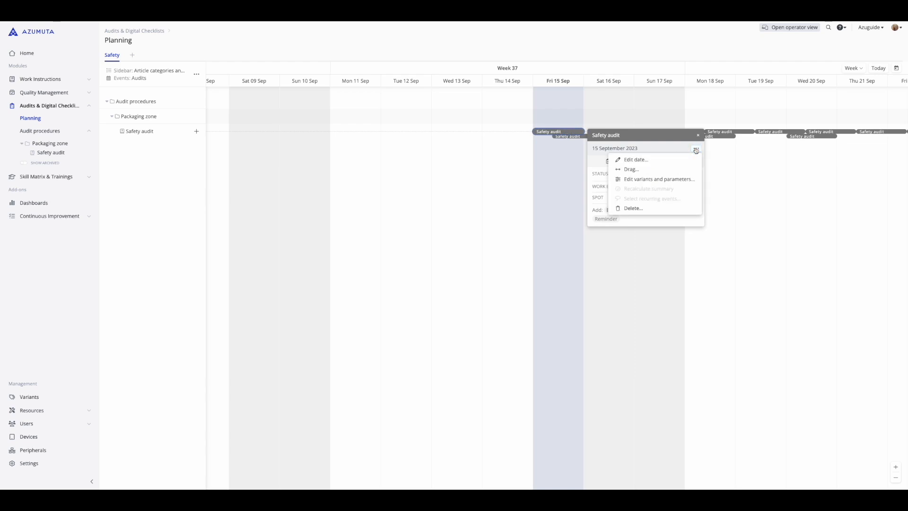
pyautogui.click(631, 160)
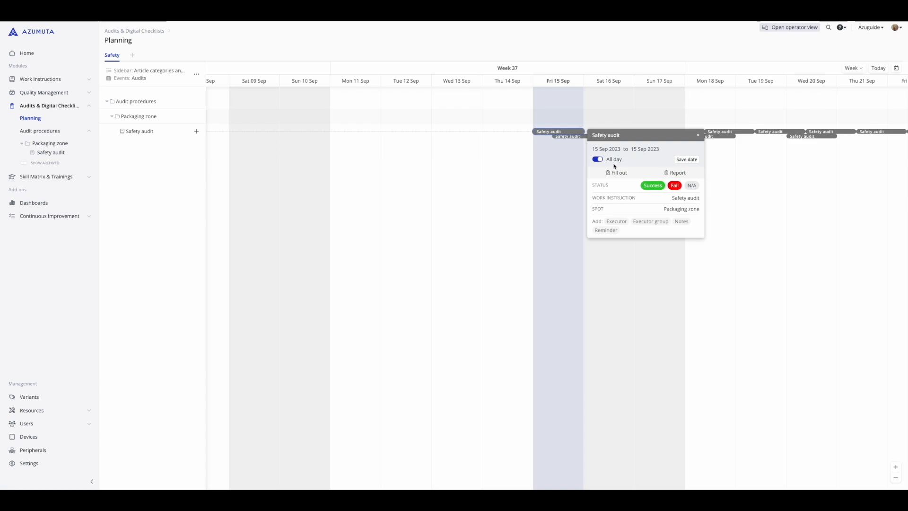
pyautogui.click(643, 154)
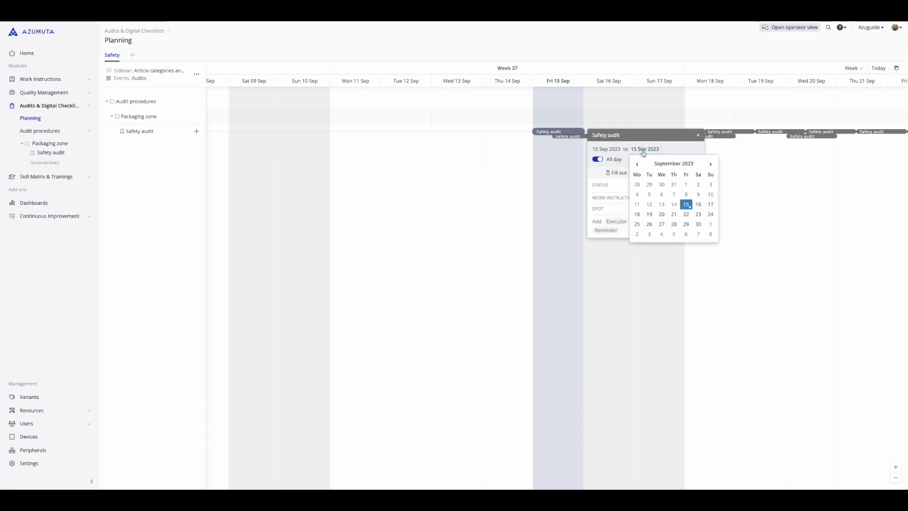
pyautogui.click(738, 158)
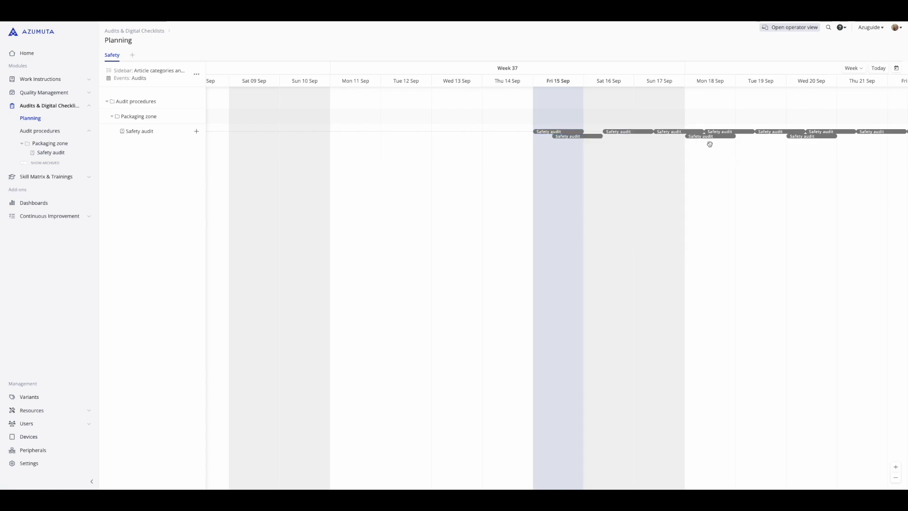
# Try to move the all-day Safety audit event on 15 September along the planning timeline with the Drag option
pyautogui.click(556, 132)
pyautogui.click(698, 148)
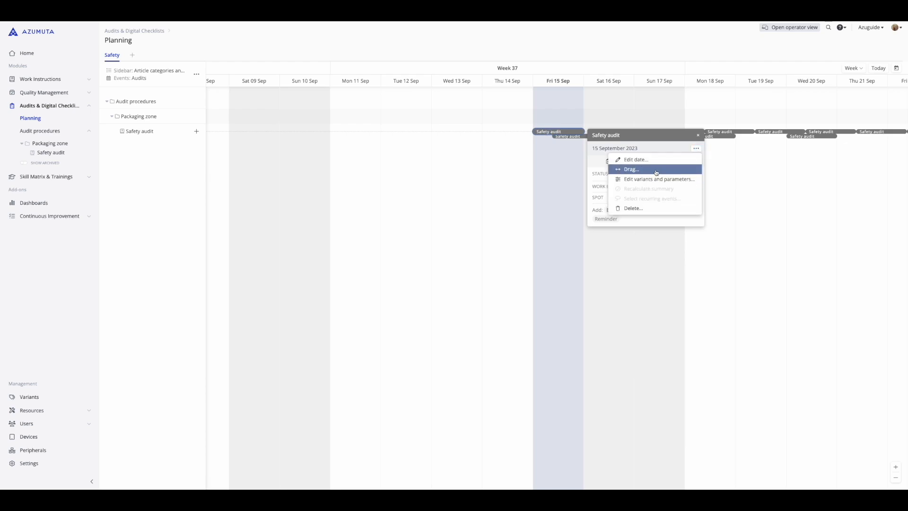
pyautogui.click(624, 171)
pyautogui.moveTo(561, 130)
pyautogui.mouseDown()
pyautogui.moveTo(630, 129)
pyautogui.moveTo(557, 136)
pyautogui.mouseUp()
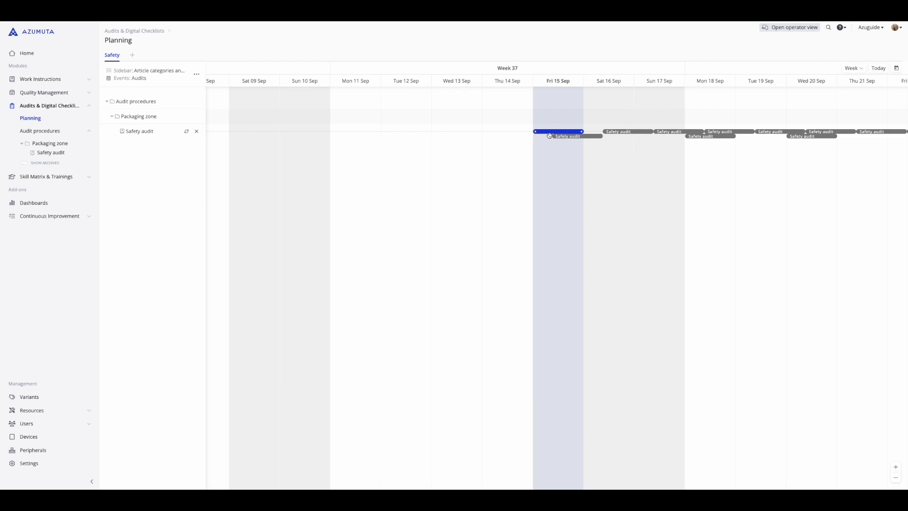
pyautogui.click(549, 136)
# Review the details of the 15 September all-day Safety audit event and open its fill-out form
pyautogui.click(551, 133)
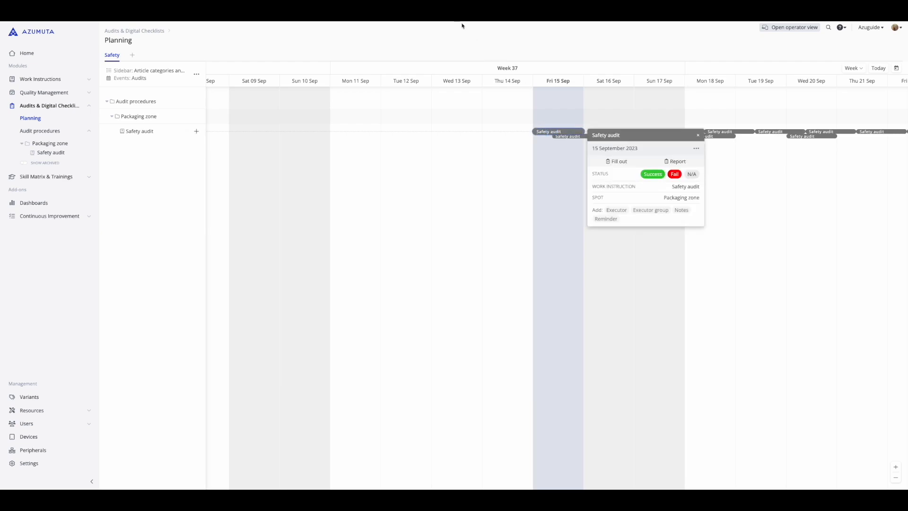
pyautogui.click(560, 145)
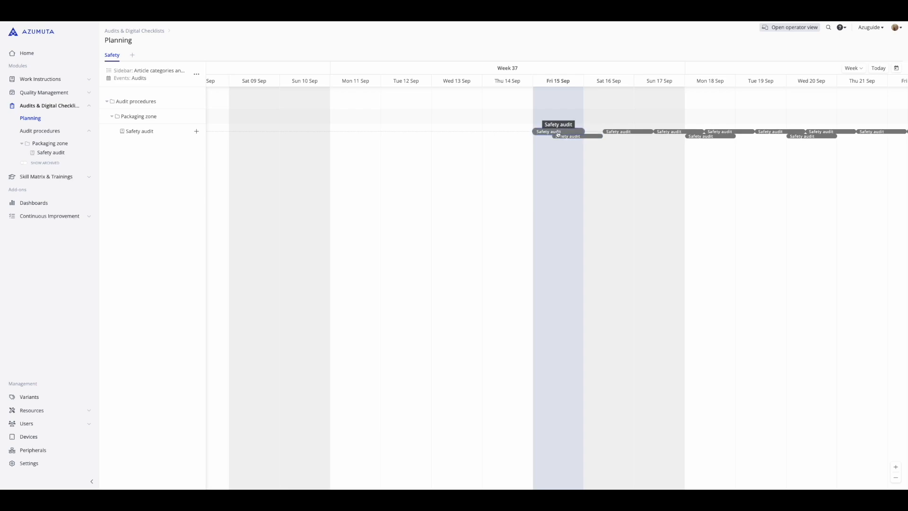
pyautogui.click(557, 134)
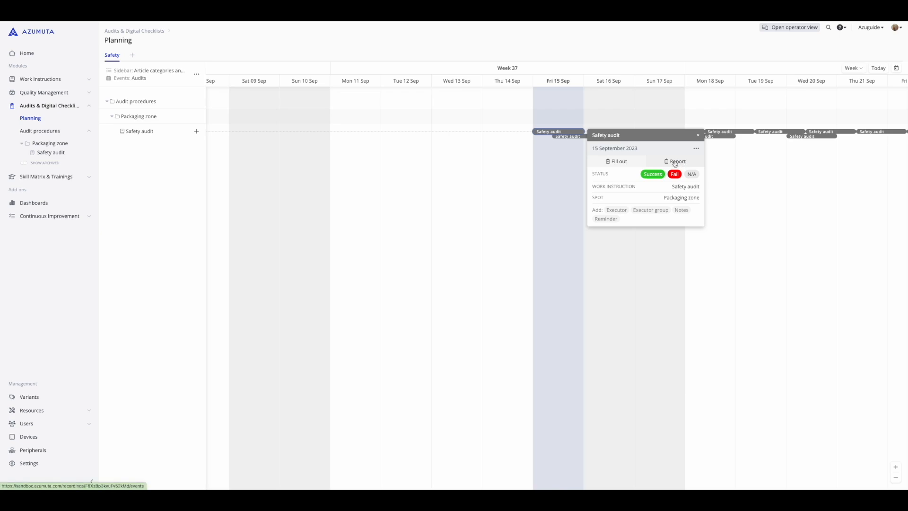
pyautogui.click(609, 162)
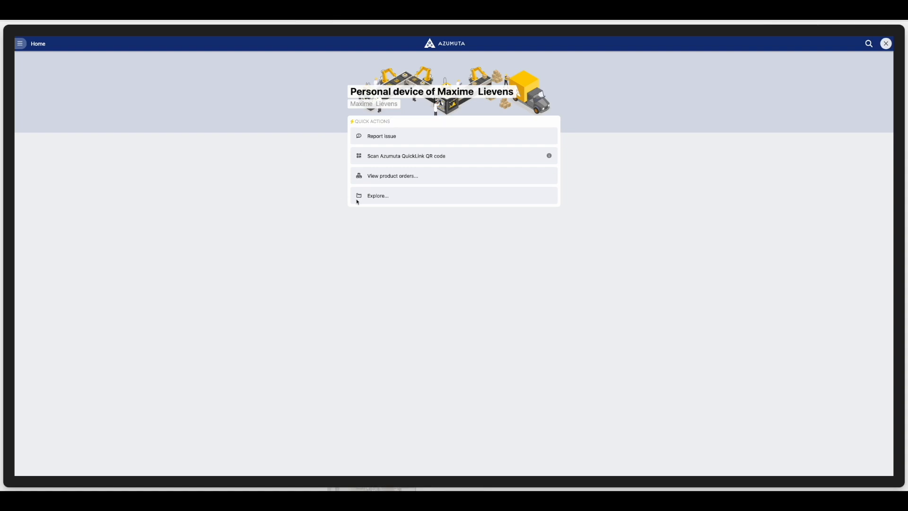
# In the operator view, show the tasks for the audit procedures and open the Safety audit due today in the Packaging zone
pyautogui.click(379, 200)
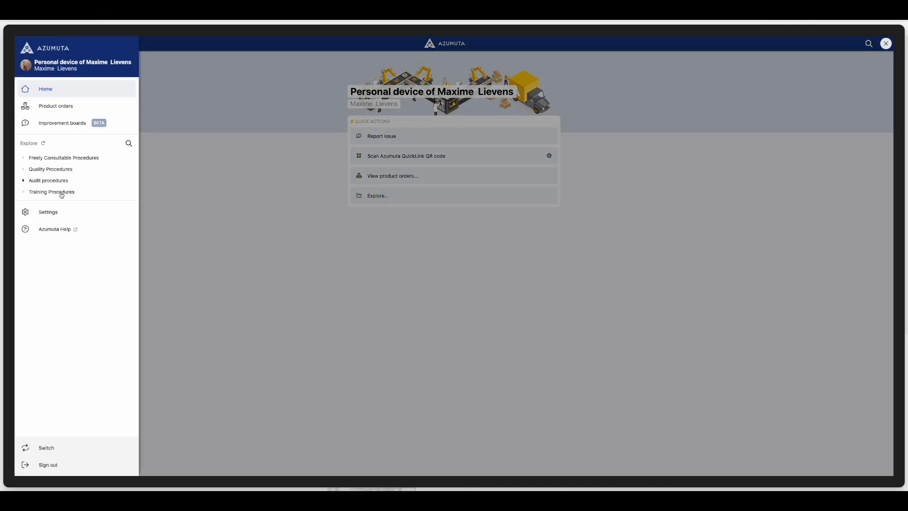
pyautogui.click(35, 181)
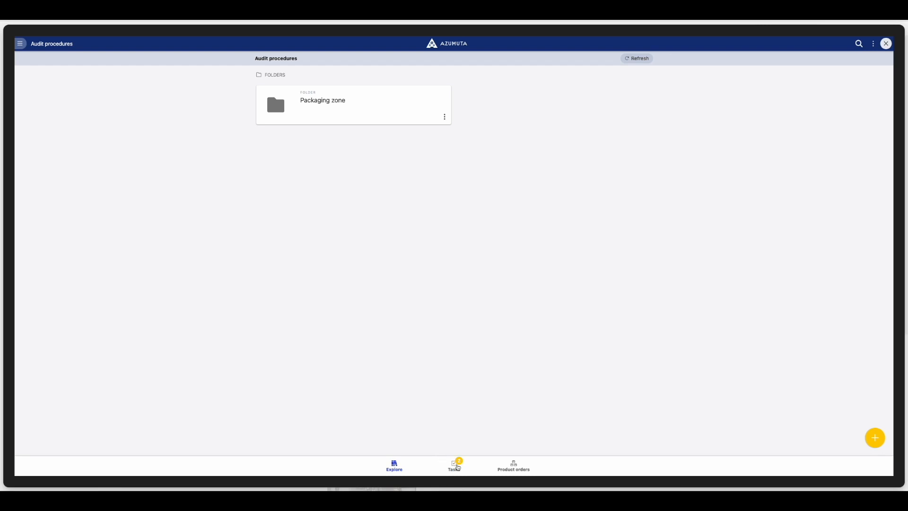
pyautogui.click(456, 466)
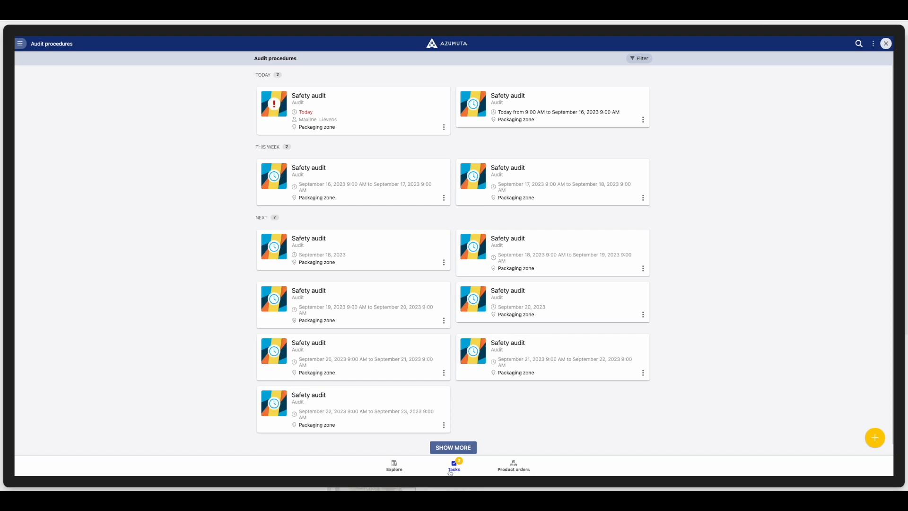
pyautogui.click(334, 110)
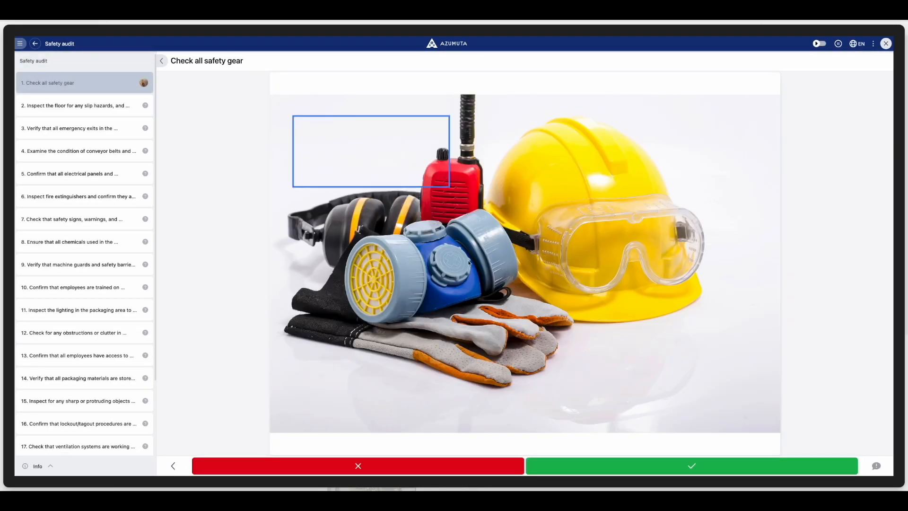
# Approve the first two Safety audit checks and complete the audit from its Finished section
pyautogui.click(543, 466)
pyautogui.click(544, 466)
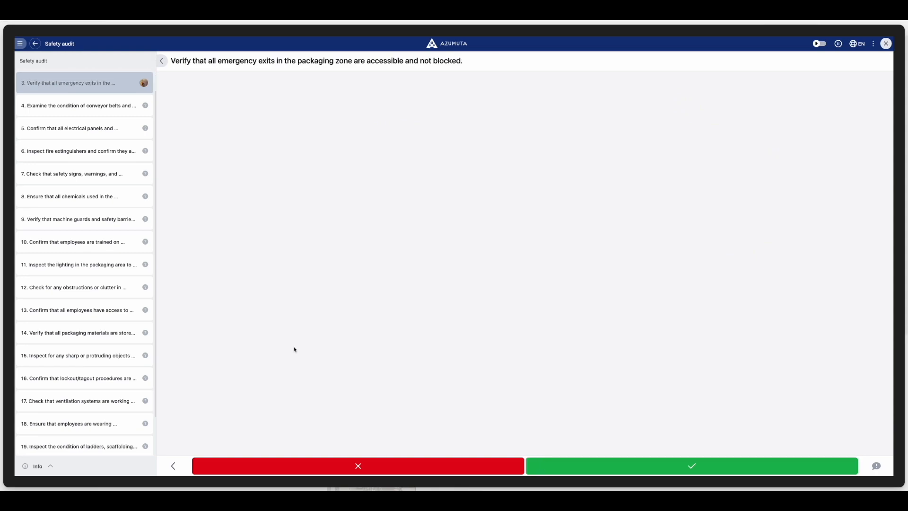
pyautogui.scroll(-2, 87, 245)
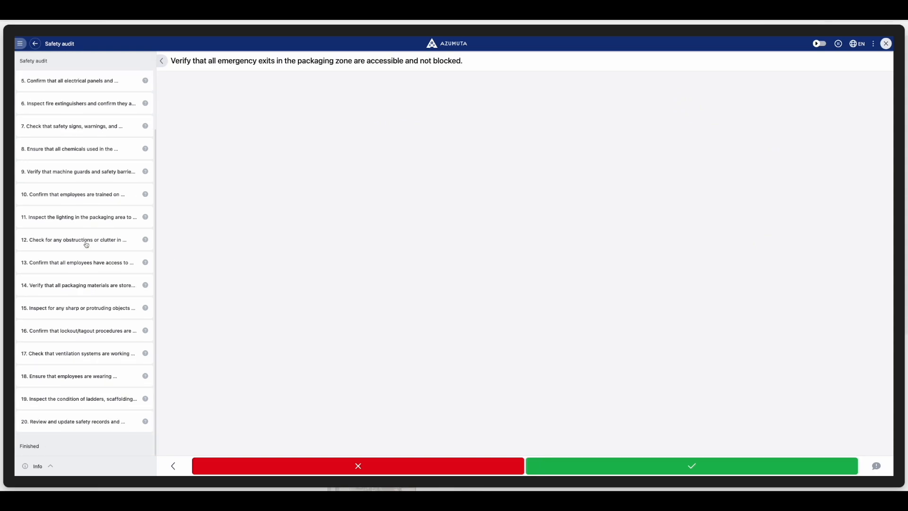
pyautogui.click(46, 442)
pyautogui.click(571, 467)
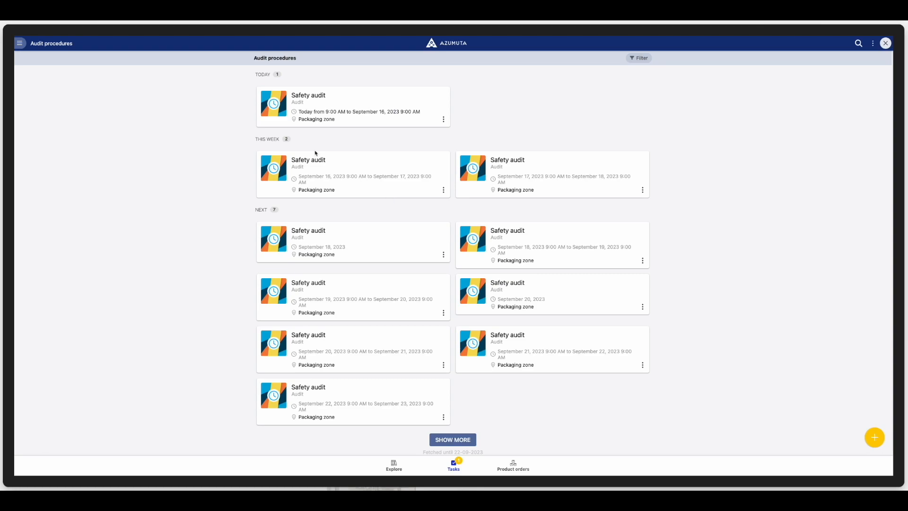
# Start an unplanned Safety audit dated today from the Packaging zone folder of the audit procedures
pyautogui.click(19, 43)
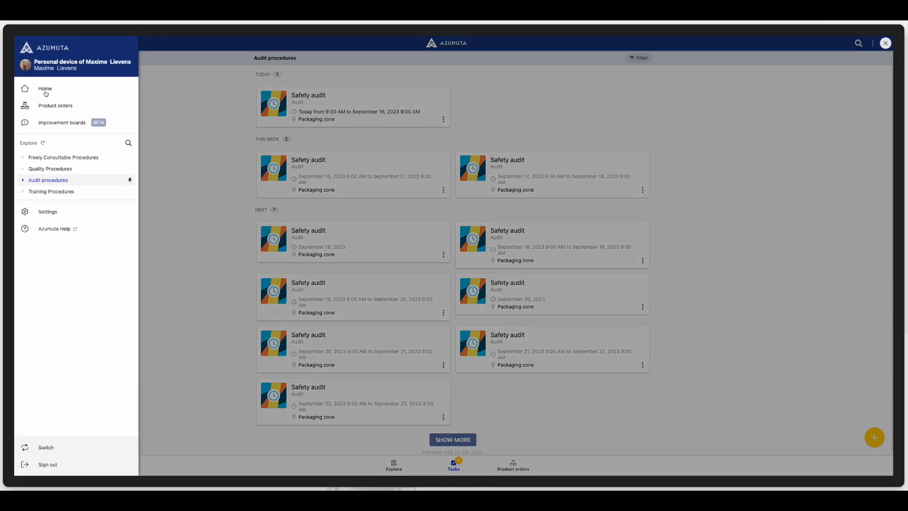
pyautogui.click(46, 93)
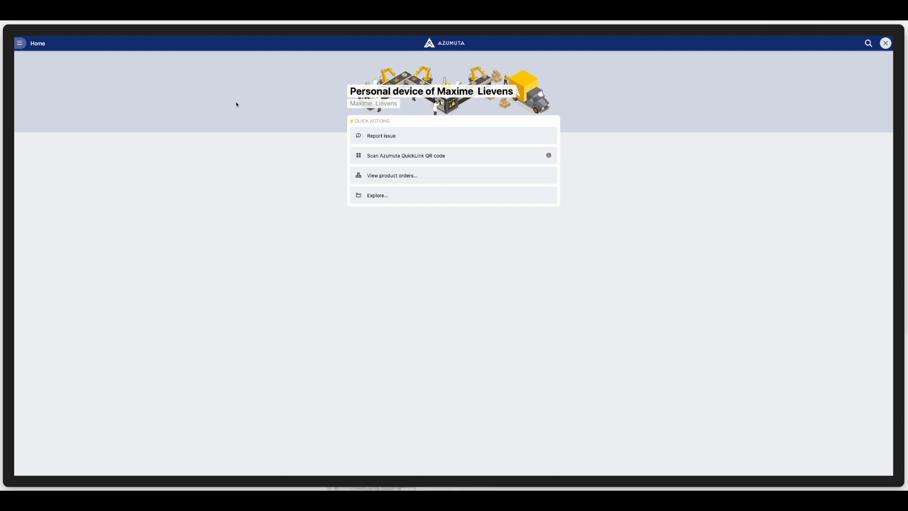
pyautogui.click(386, 194)
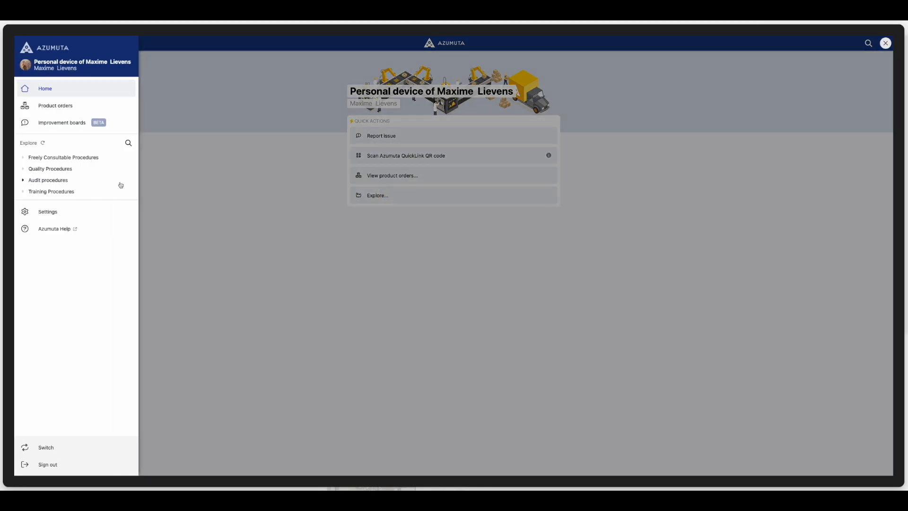
pyautogui.click(48, 181)
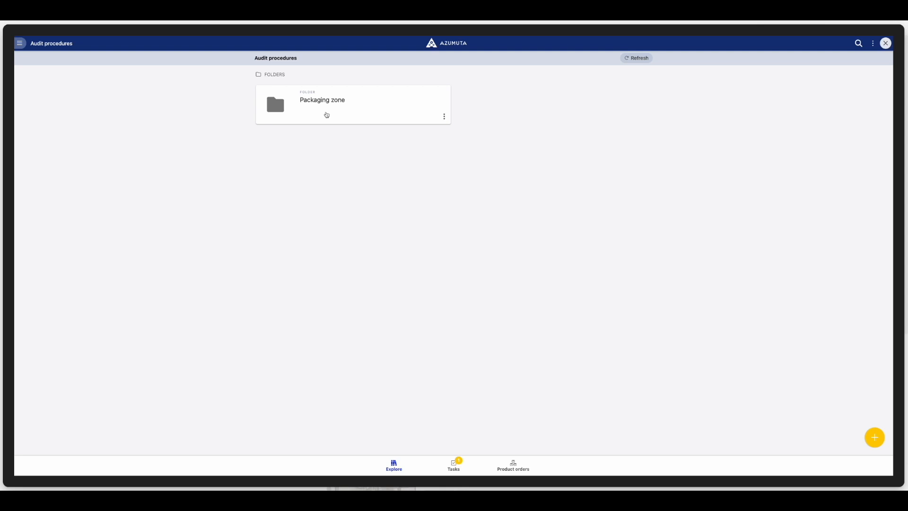
pyautogui.click(323, 102)
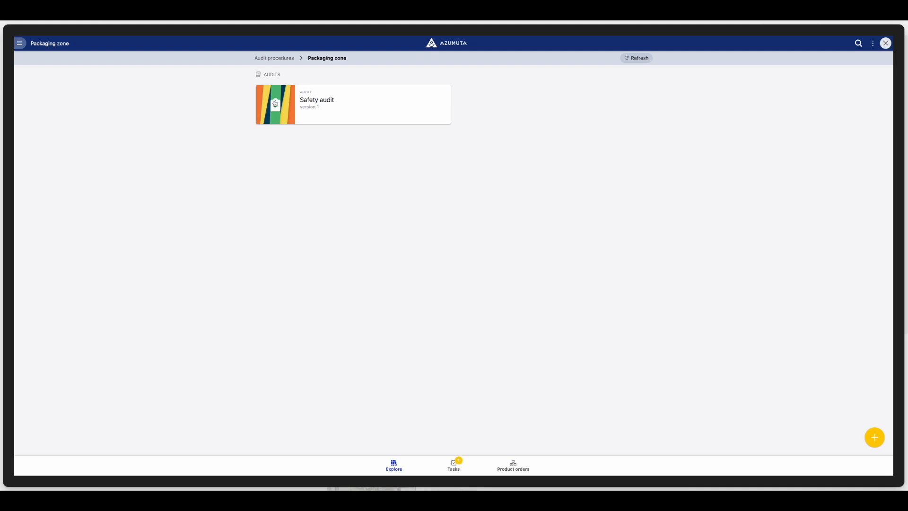
pyautogui.click(338, 105)
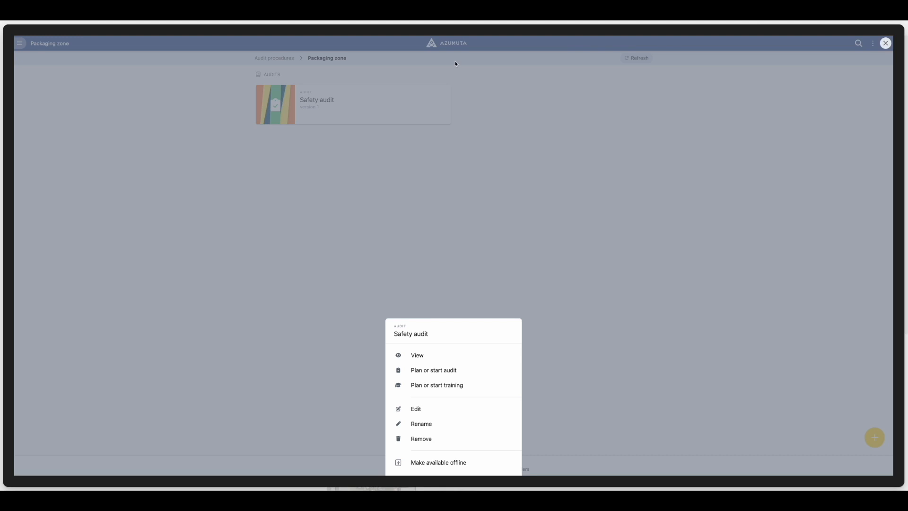
pyautogui.click(424, 371)
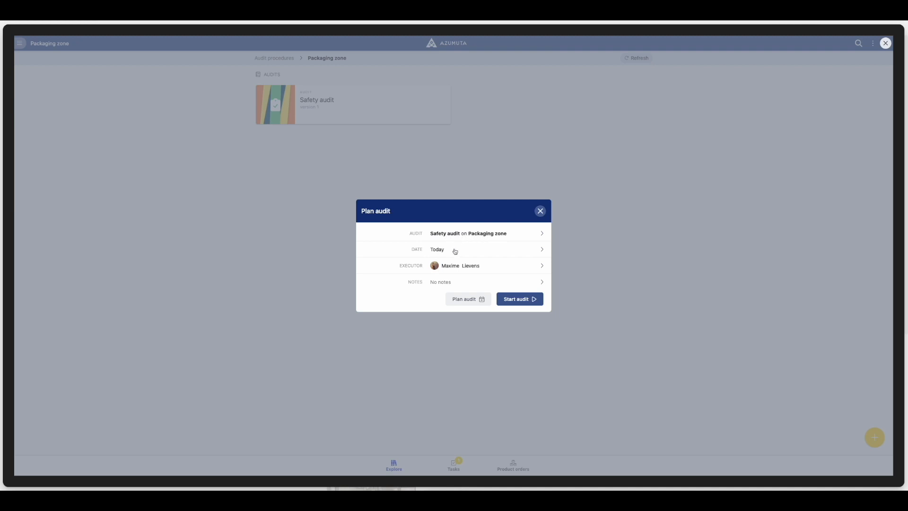
pyautogui.click(518, 303)
# Skip to the Finished section of the unplanned Safety audit and complete it
pyautogui.scroll(-3, 79, 205)
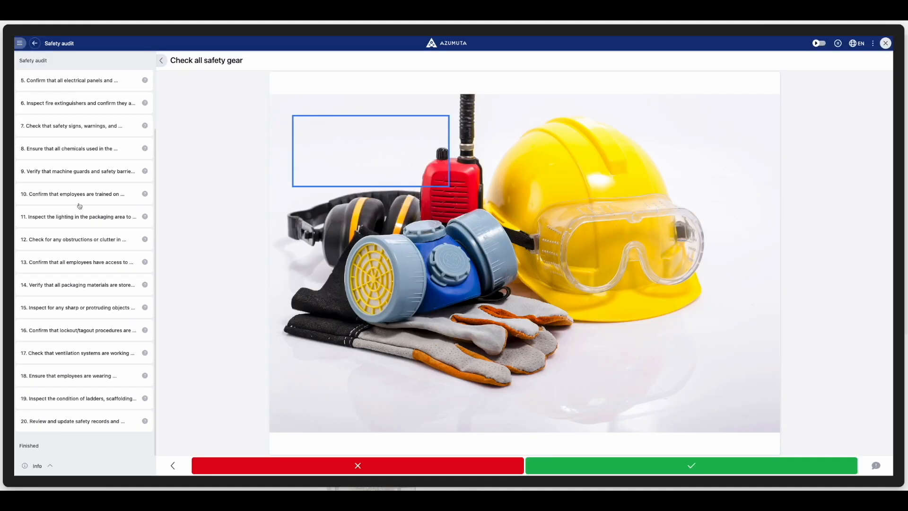
pyautogui.click(73, 350)
pyautogui.click(70, 451)
pyautogui.click(586, 464)
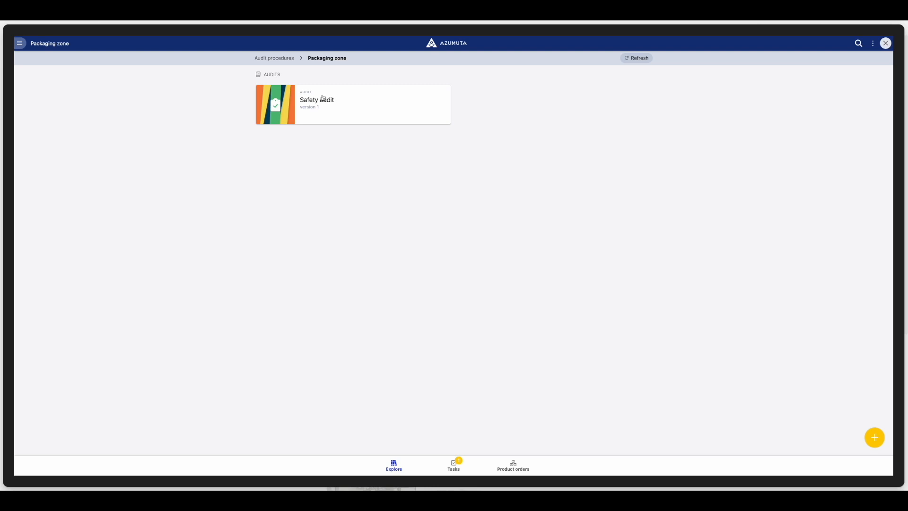
# Plan a Safety audit on the Packaging zone for Tuesday 19 September 2023
pyautogui.click(341, 111)
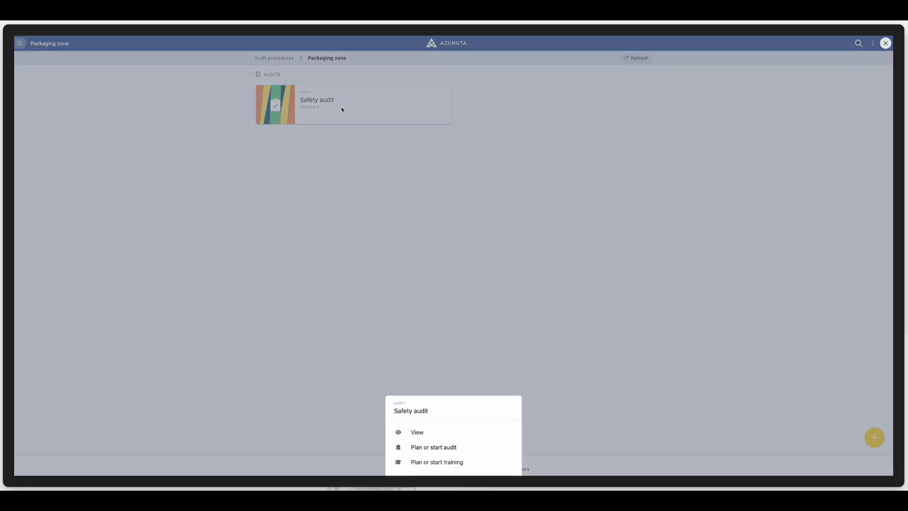
pyautogui.click(448, 369)
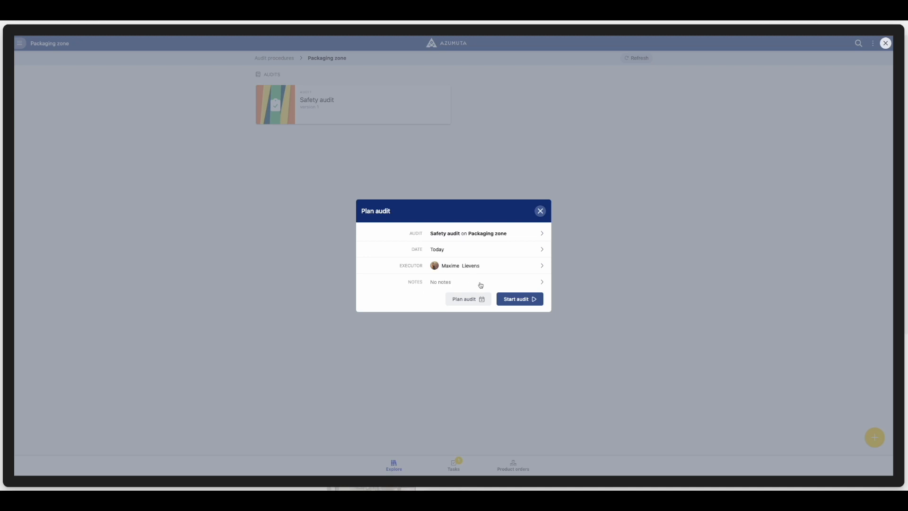
pyautogui.click(531, 250)
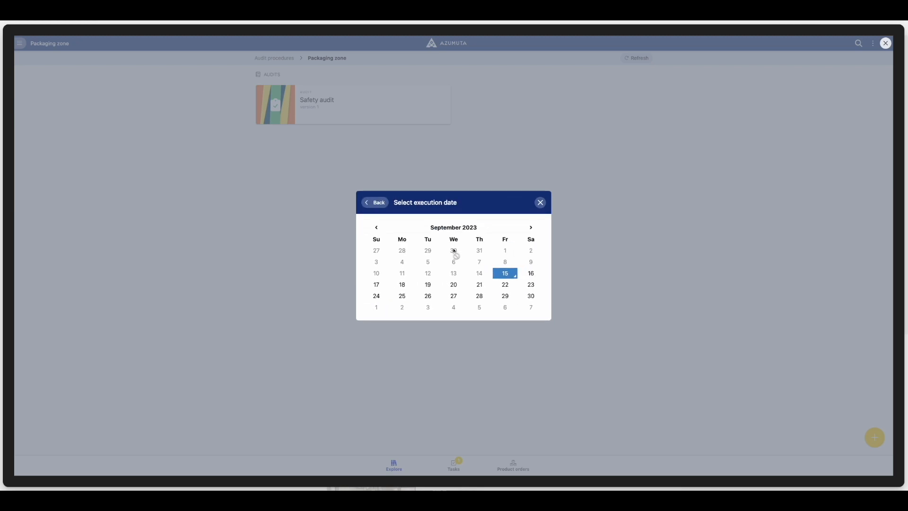
pyautogui.click(429, 286)
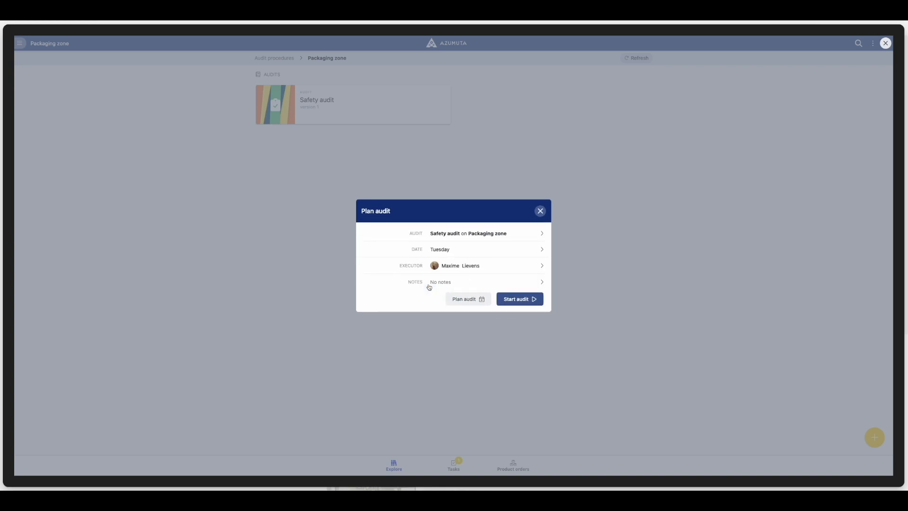
pyautogui.click(477, 300)
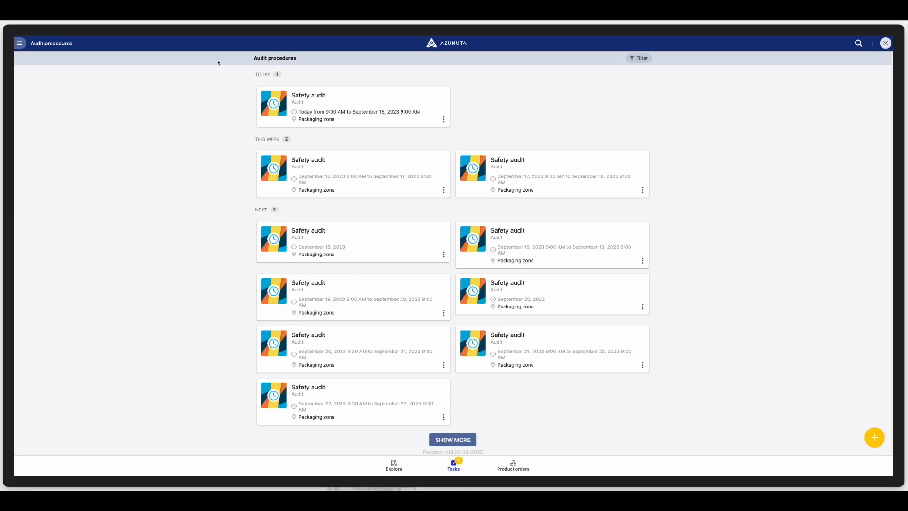
# Return to the operator home page and start another Safety audit dated today from the Packaging zone folder
pyautogui.click(19, 43)
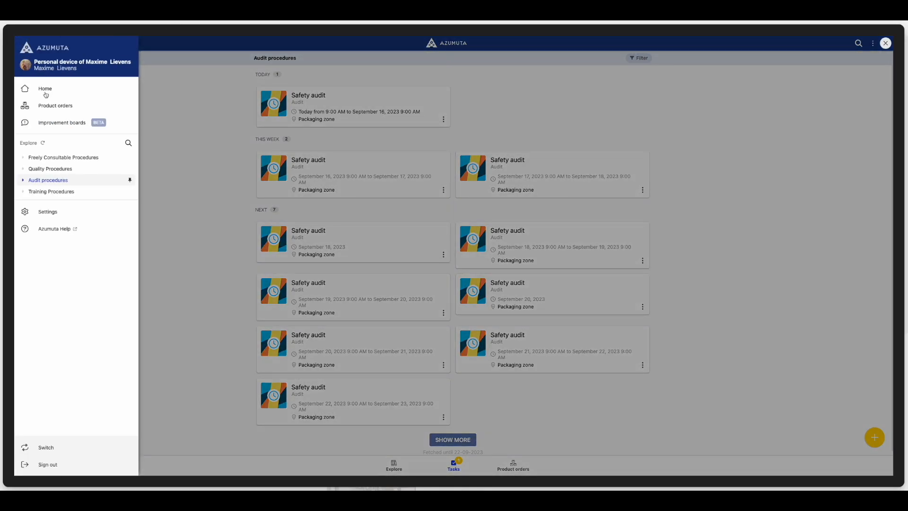
pyautogui.click(46, 95)
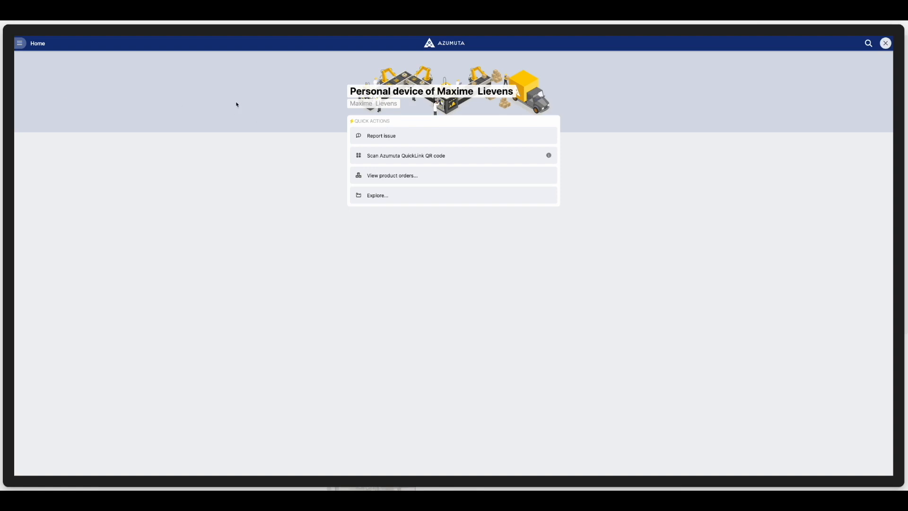
pyautogui.click(387, 194)
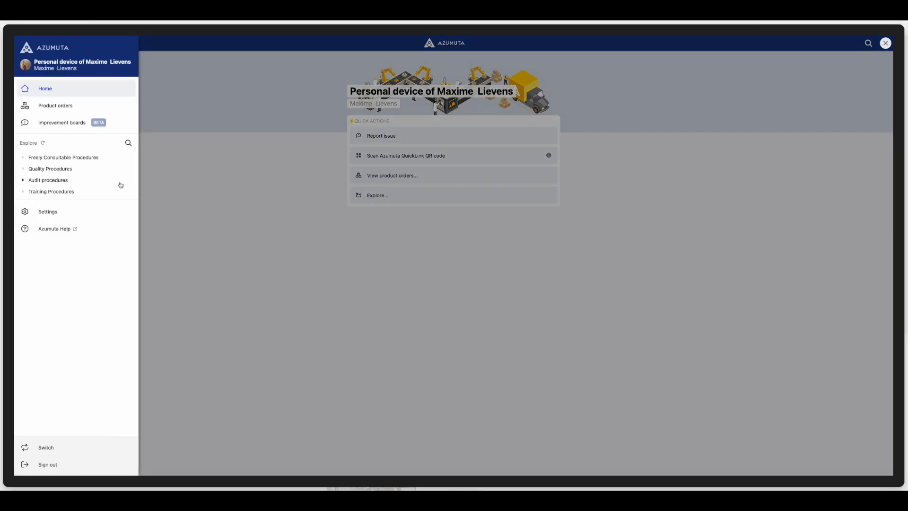
pyautogui.click(48, 182)
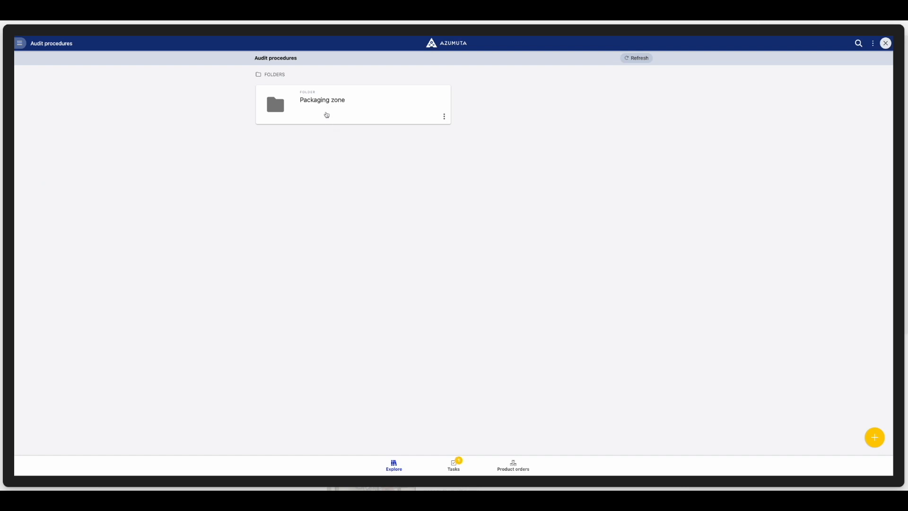
pyautogui.click(321, 100)
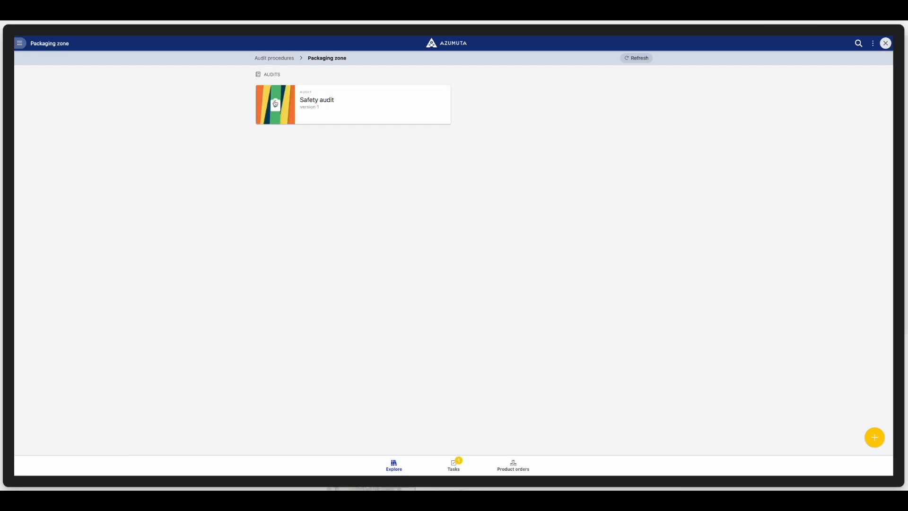
pyautogui.click(338, 104)
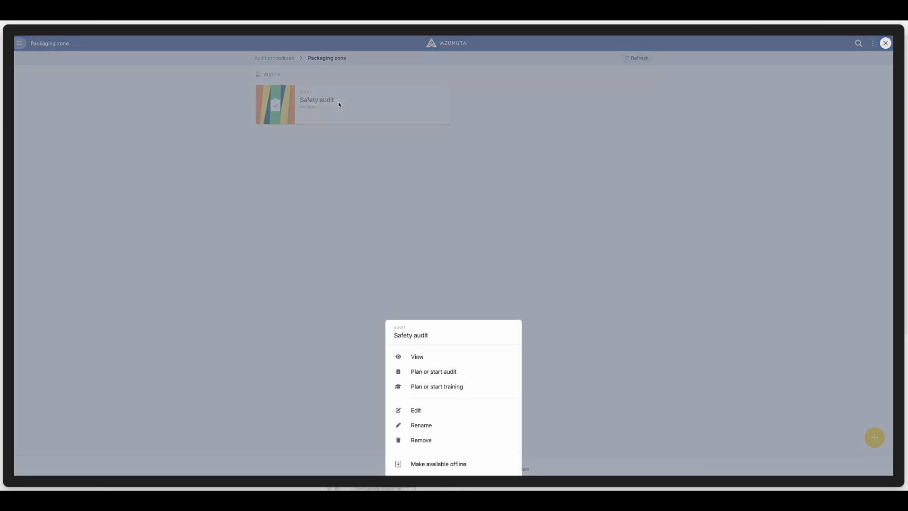
pyautogui.click(425, 371)
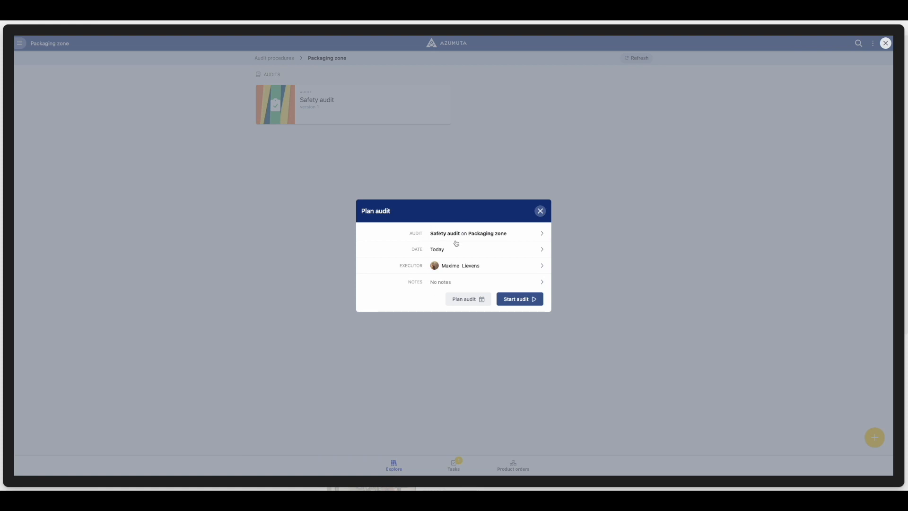
pyautogui.click(517, 299)
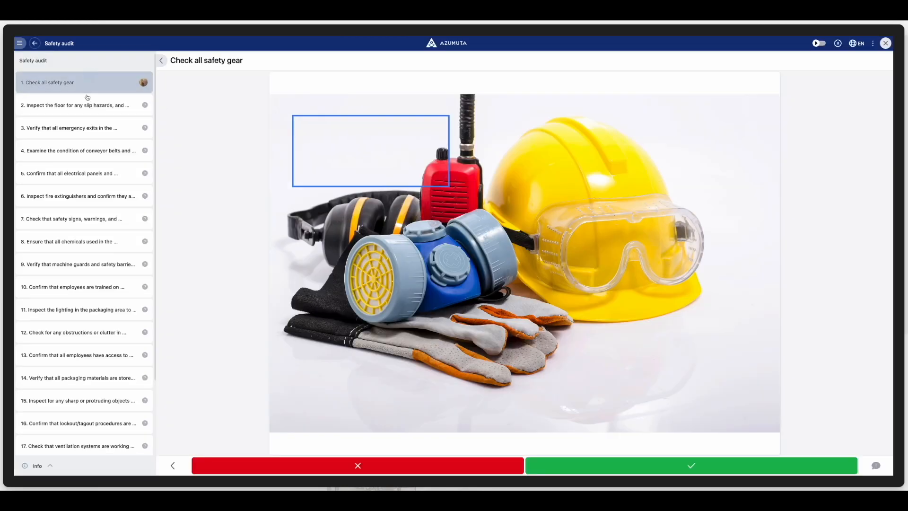
# Skip to the Finished section of today's Safety audit and complete it as a success
pyautogui.click(76, 352)
pyautogui.click(68, 452)
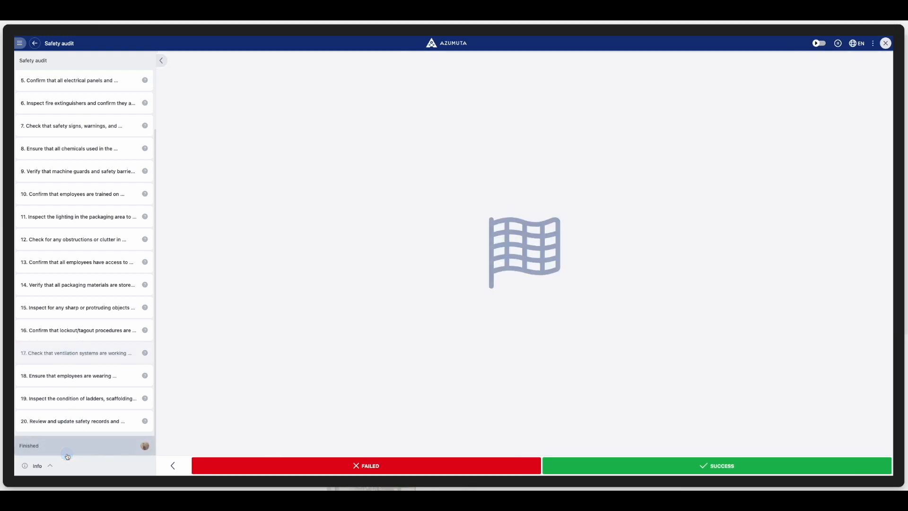
pyautogui.click(586, 465)
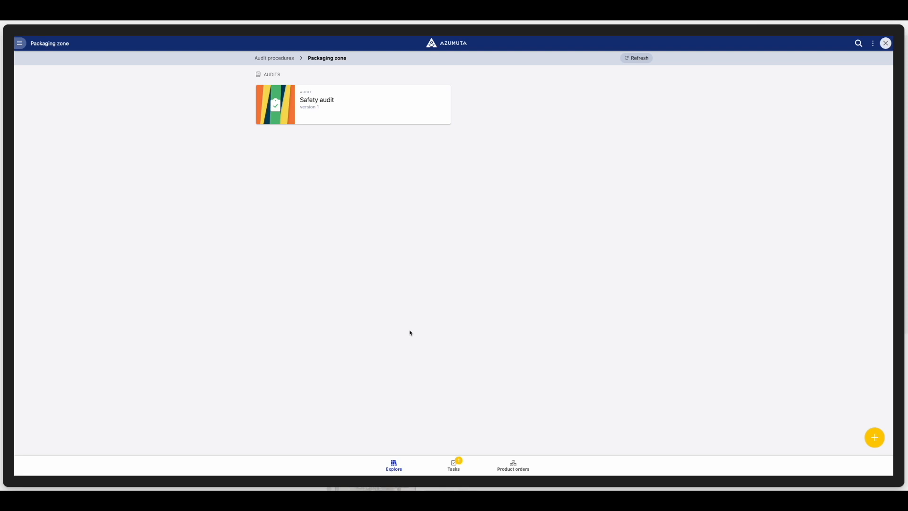
# Plan another Safety audit on the Packaging zone for Tuesday 19 September 2023, without starting it
pyautogui.click(342, 107)
pyautogui.click(447, 368)
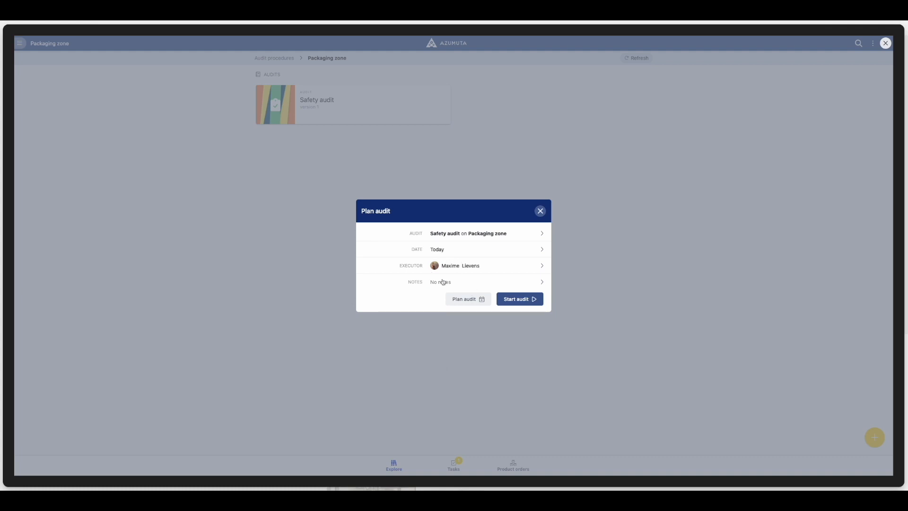
pyautogui.click(532, 252)
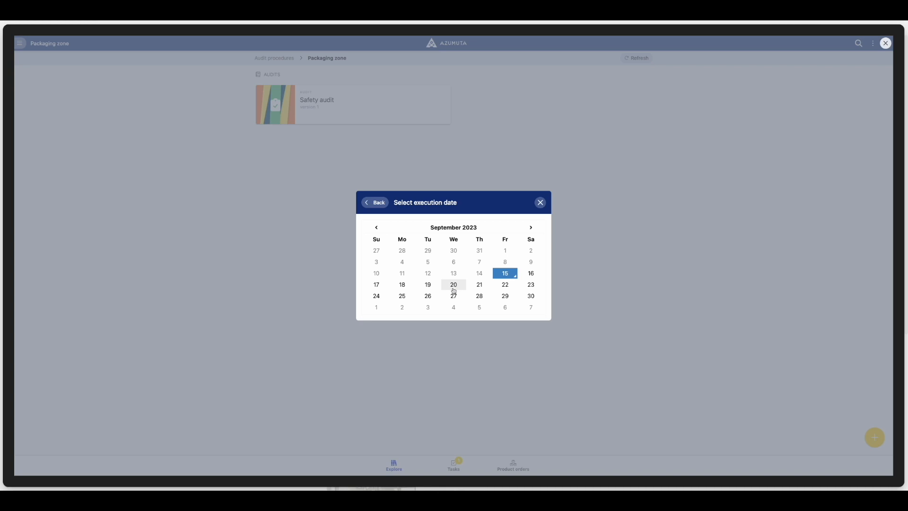
pyautogui.click(429, 286)
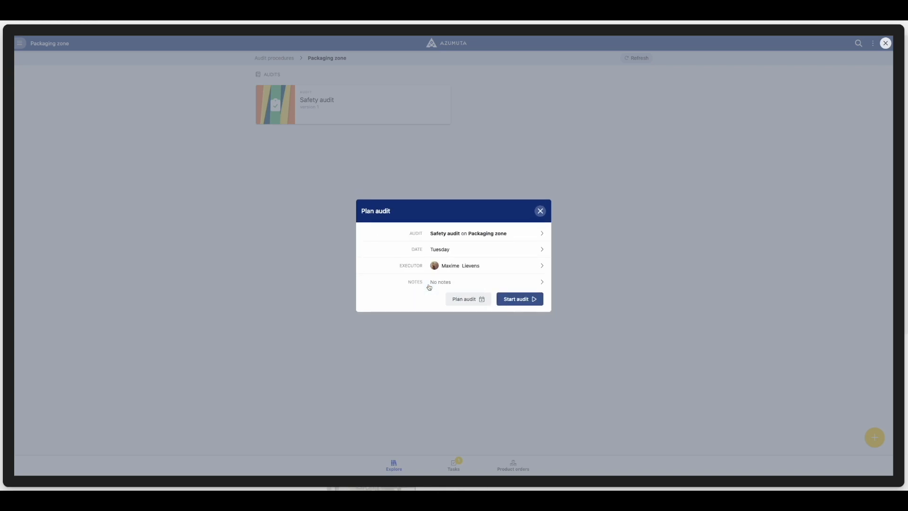
pyautogui.click(477, 300)
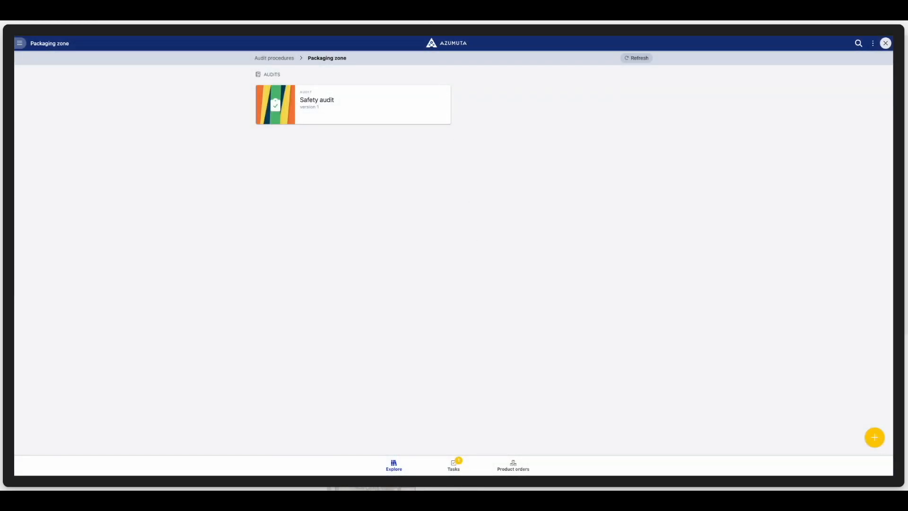
# Leave the operator view's Packaging zone folder and open the planning of the Audits & Digital Checklists module
pyautogui.click(22, 44)
pyautogui.click(47, 87)
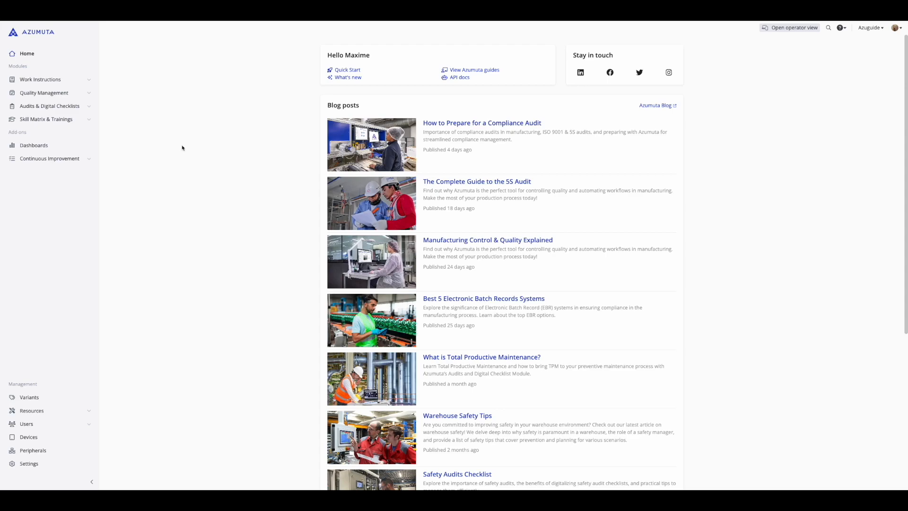
pyautogui.click(90, 106)
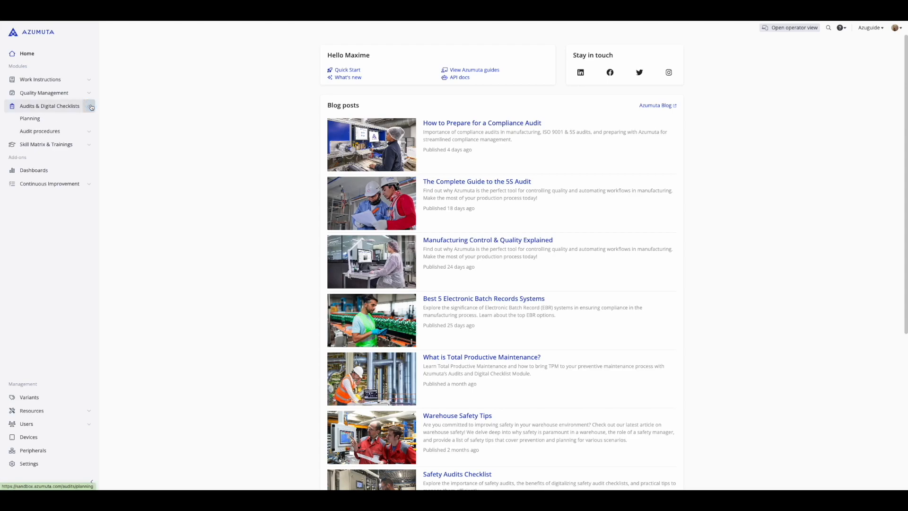
pyautogui.click(60, 118)
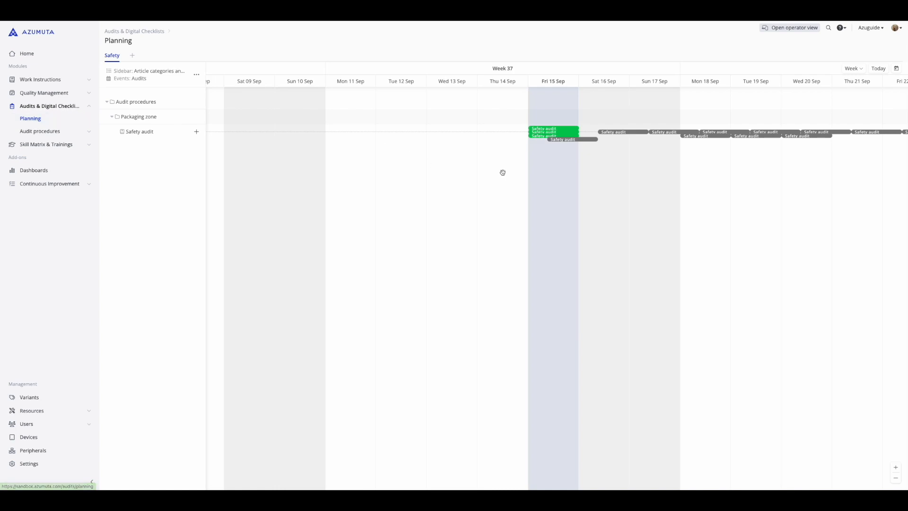
# Review the report of a finished Safety audit dated 15 September 2023, then check the details of another finished audit that day
pyautogui.click(556, 134)
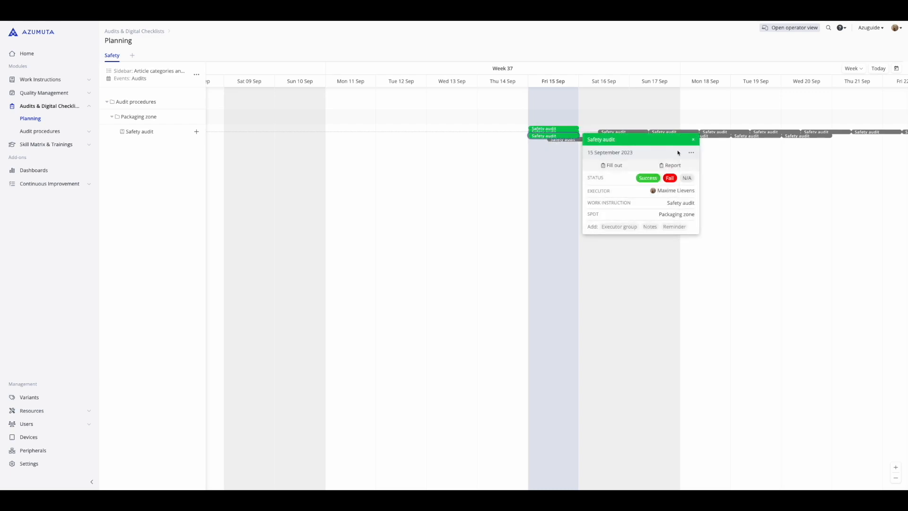
pyautogui.click(670, 165)
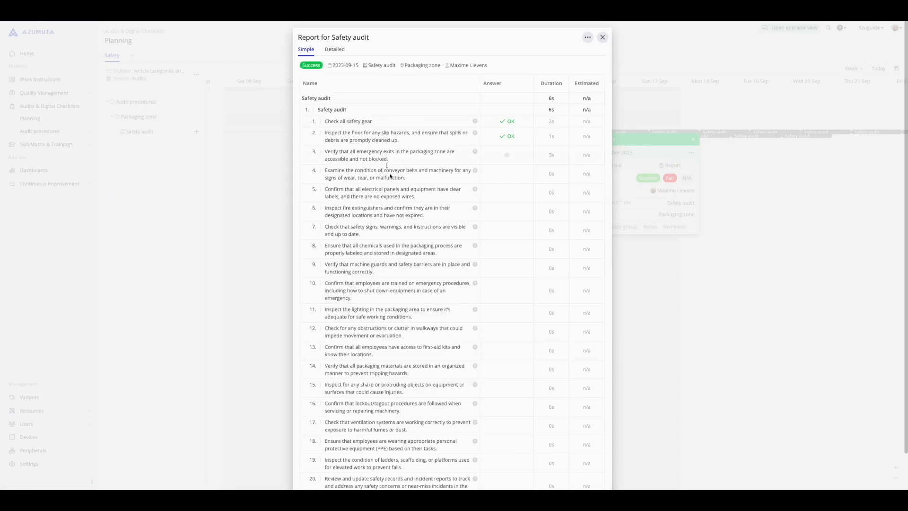
pyautogui.scroll(-2, 392, 189)
pyautogui.scroll(2, 408, 327)
pyautogui.moveTo(500, 134)
pyautogui.scroll(-2, 505, 281)
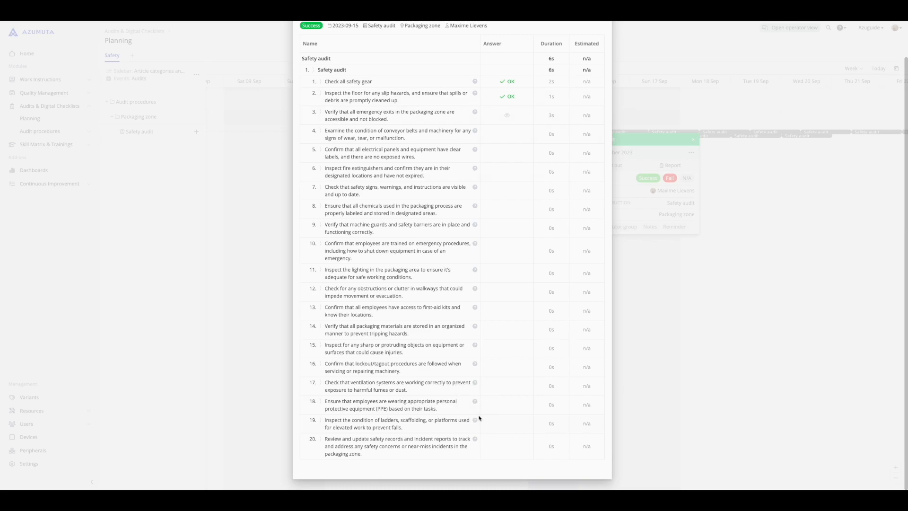
pyautogui.scroll(2, 398, 409)
pyautogui.click(601, 37)
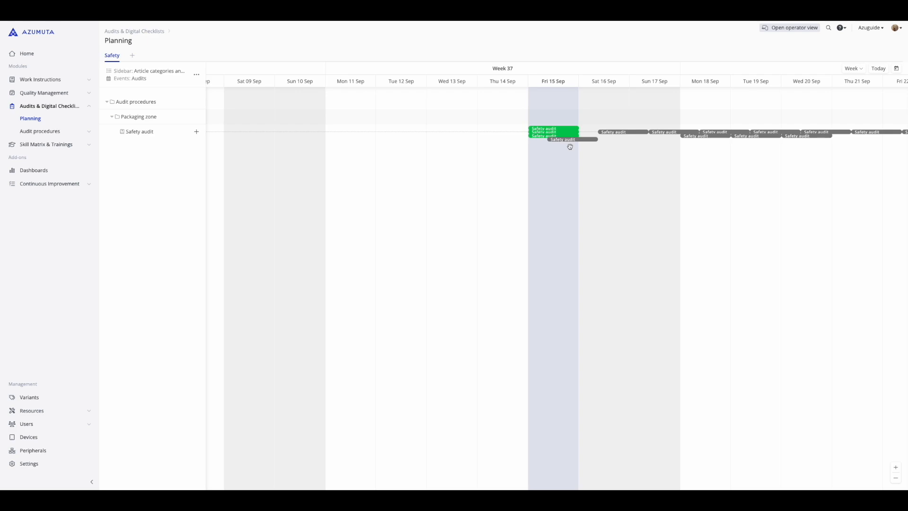
pyautogui.click(552, 132)
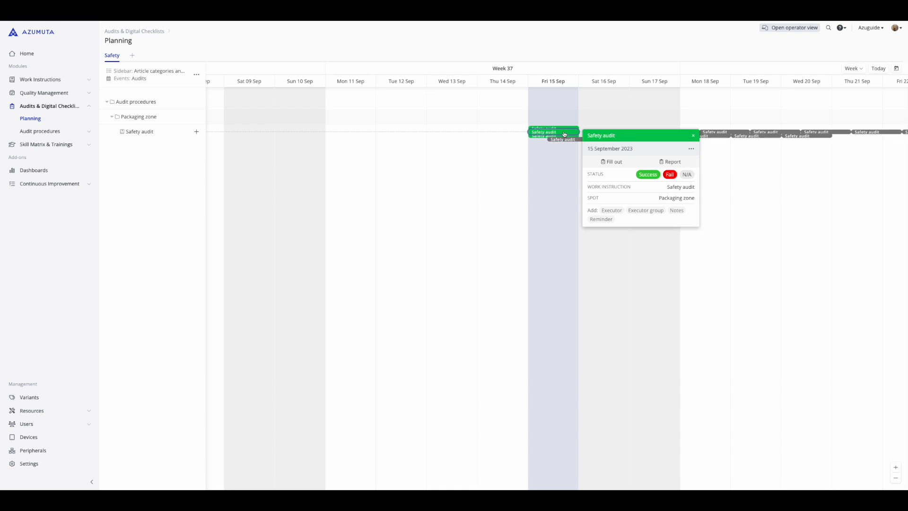
pyautogui.click(500, 178)
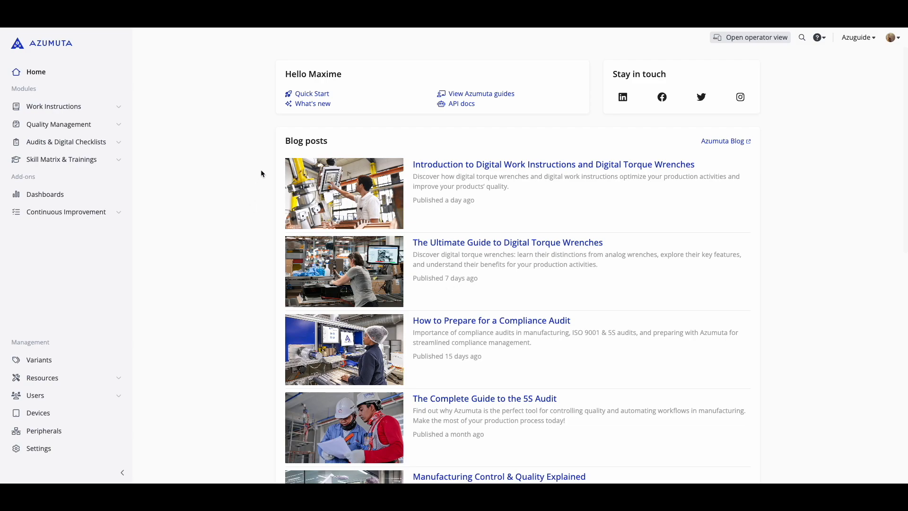
# Open the recordings search and look up the Packaging zone Safety audit recordings with the status Planned
pyautogui.click(802, 38)
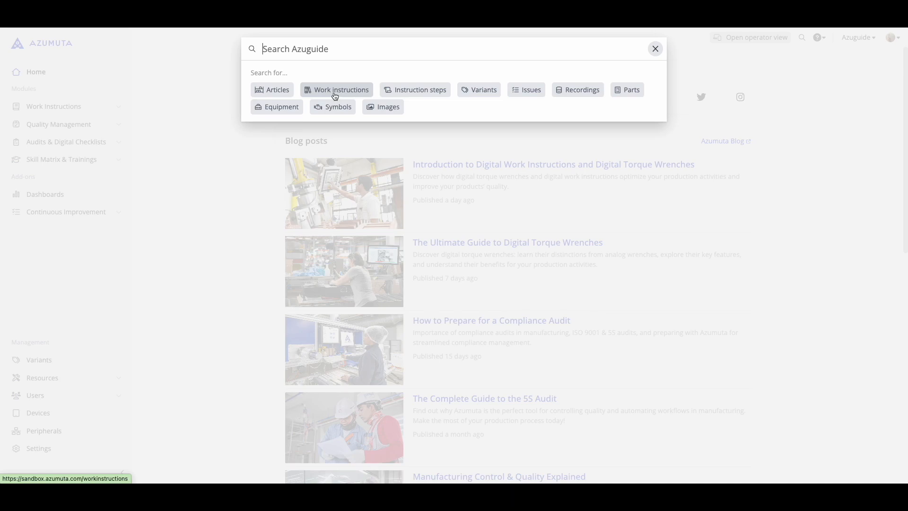
pyautogui.click(569, 90)
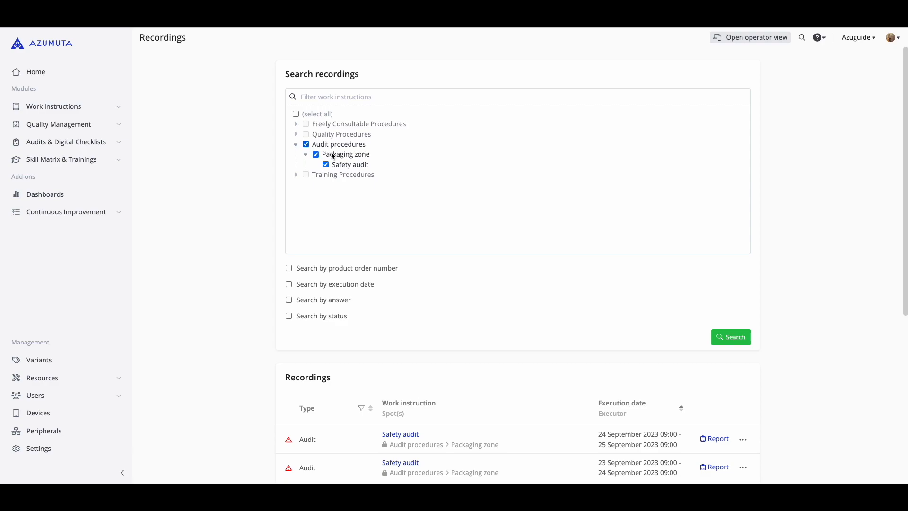
pyautogui.scroll(-1, 343, 155)
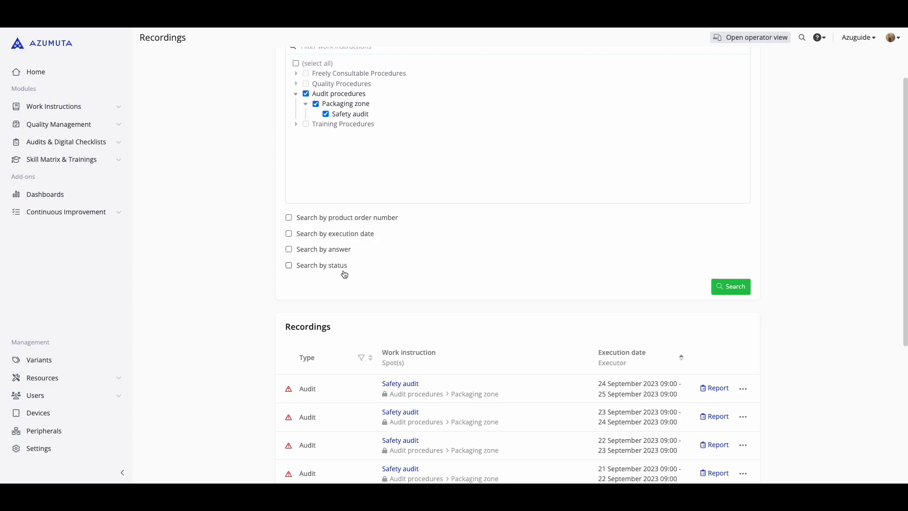
pyautogui.click(288, 265)
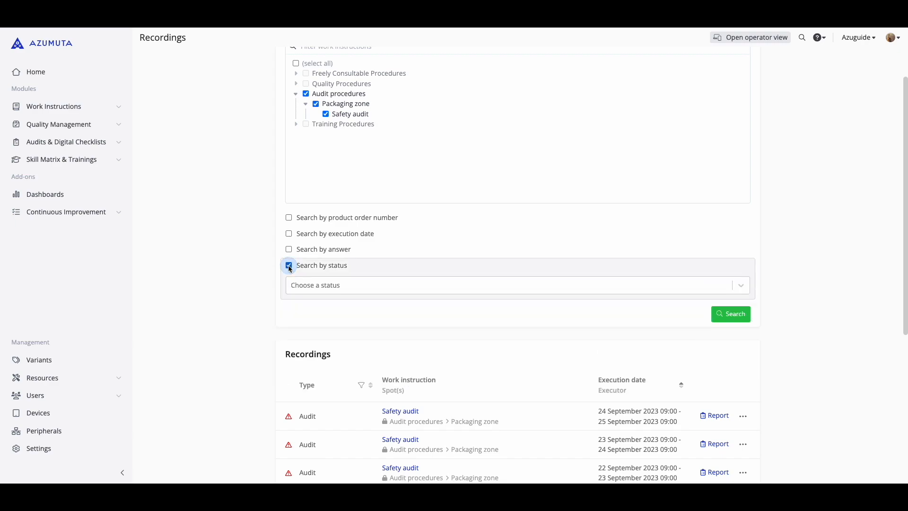
pyautogui.click(308, 284)
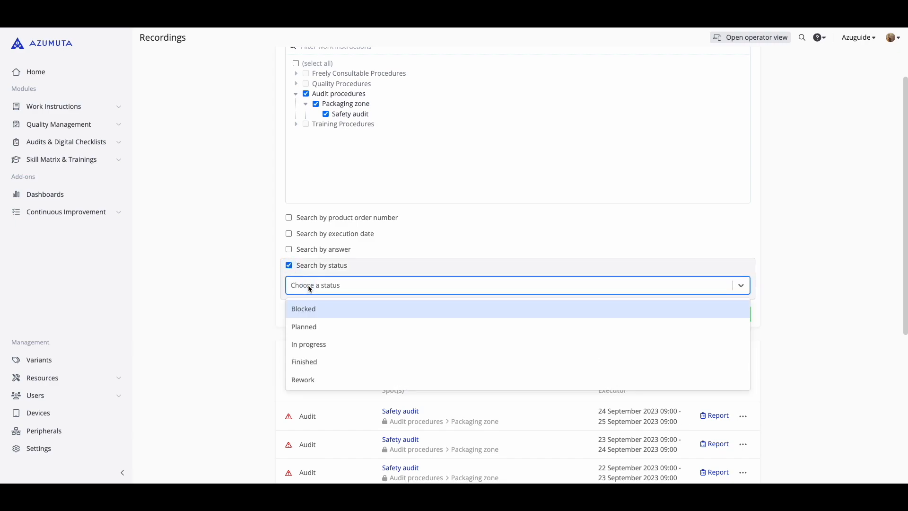
pyautogui.click(319, 327)
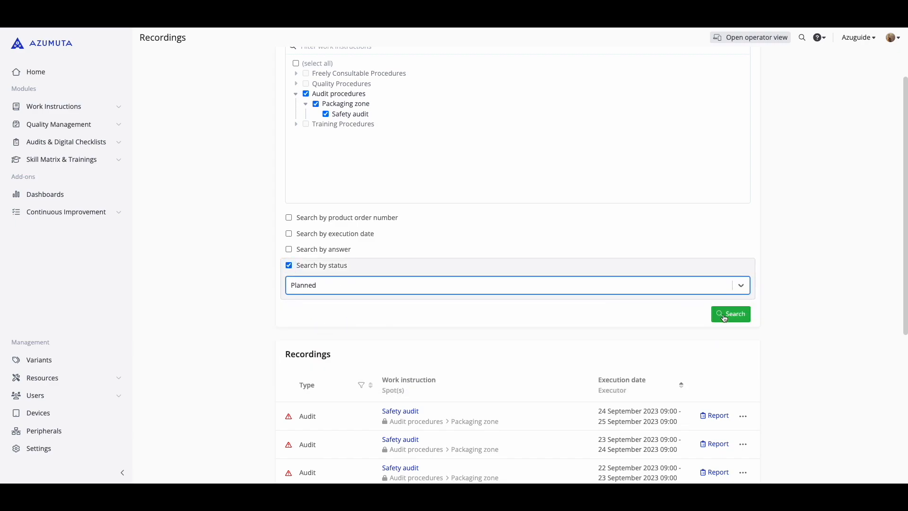
pyautogui.scroll(-5, 513, 350)
pyautogui.scroll(6, 513, 350)
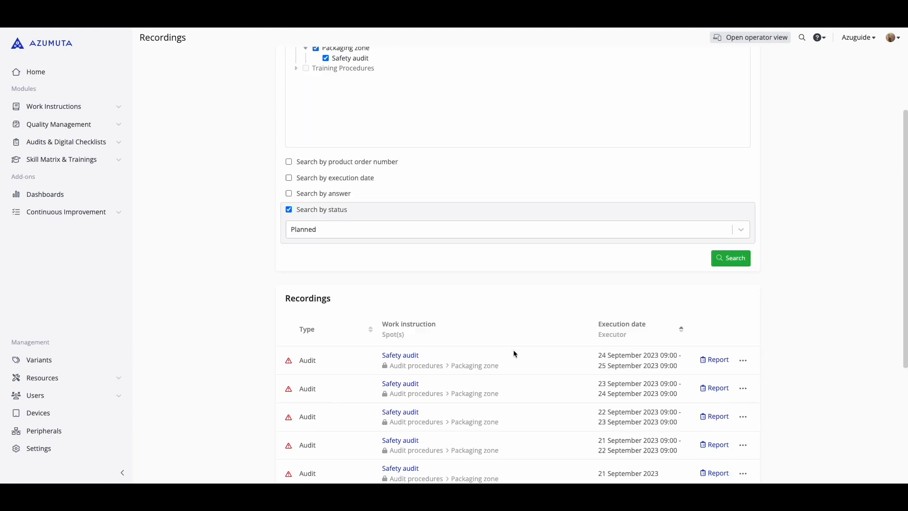
# Remove the status criterion from the recordings search, then examine the search by answer option and disable it again
pyautogui.click(289, 315)
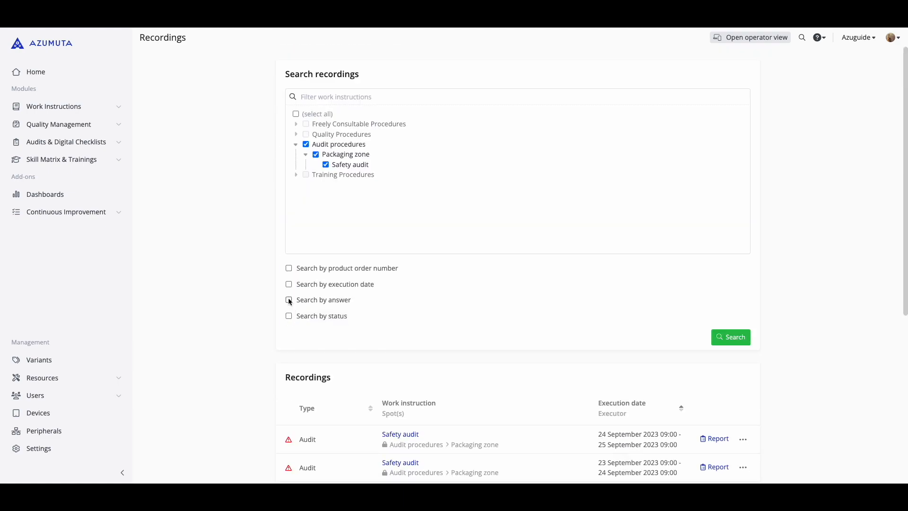
pyautogui.click(289, 300)
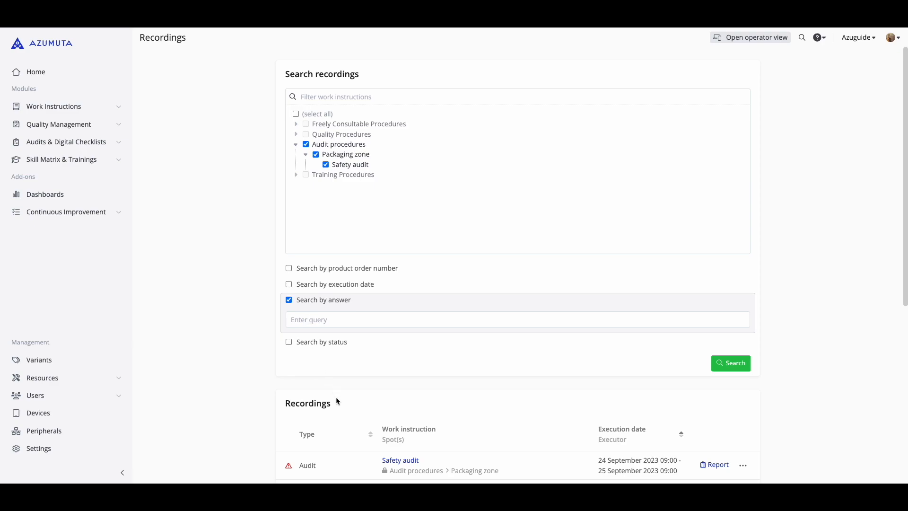
pyautogui.scroll(-3, 336, 396)
pyautogui.scroll(1, 355, 395)
pyautogui.click(289, 237)
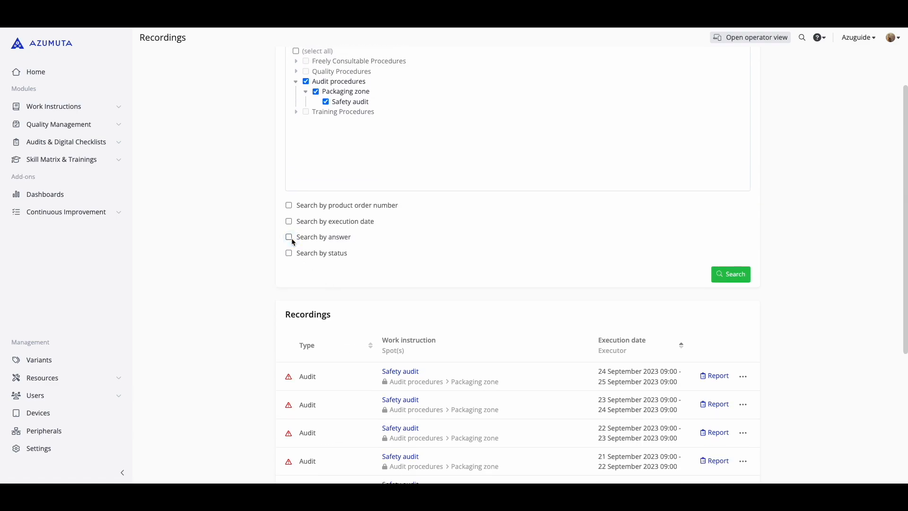
# Enable the search by execution date for the Safety audit recordings, from 2023-09-19 to 2023-09-26
pyautogui.click(289, 221)
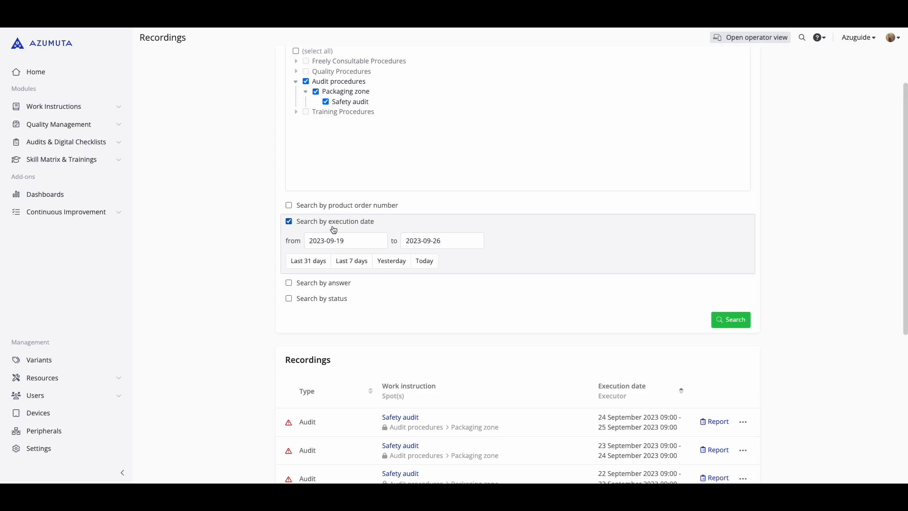
pyautogui.scroll(-2, 409, 322)
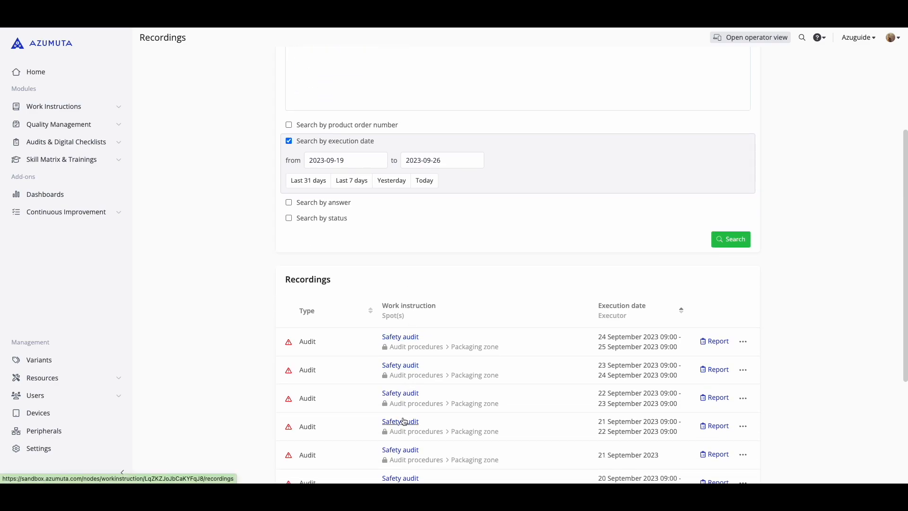
pyautogui.scroll(3, 403, 420)
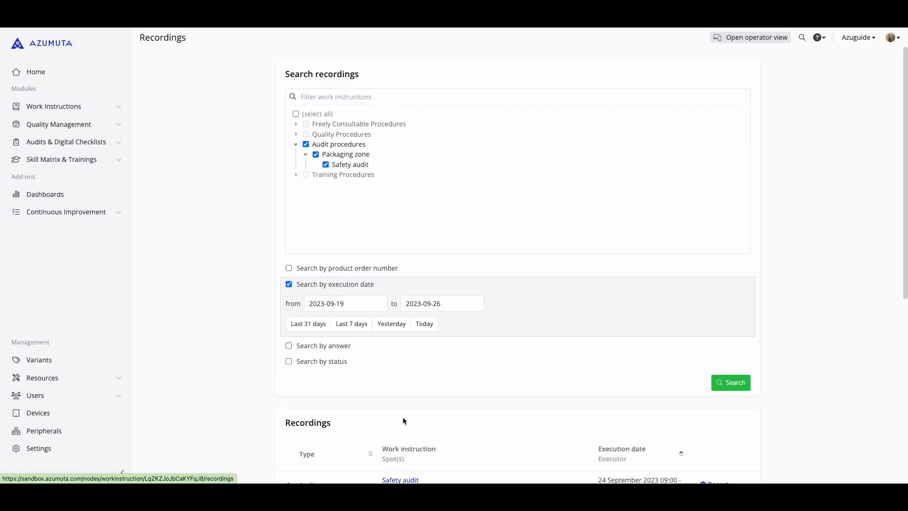